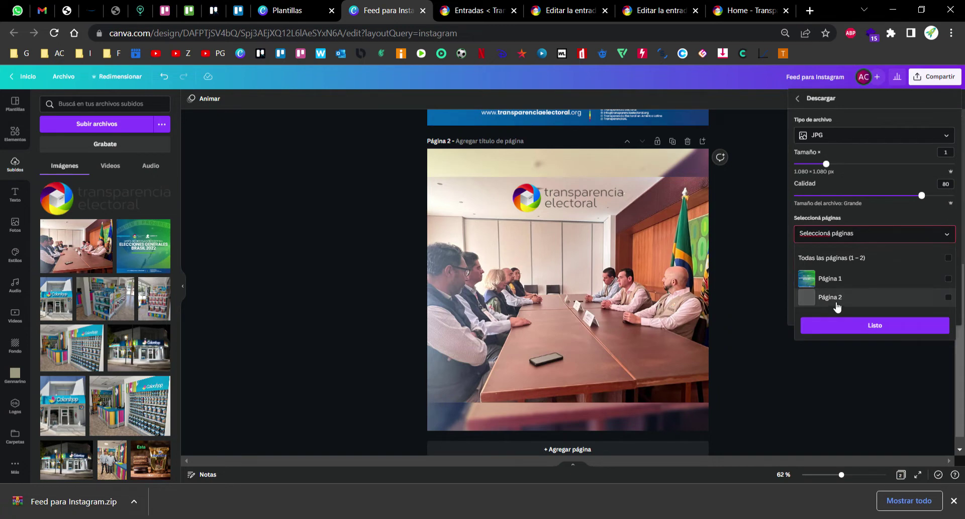
- Download only page 1 of the Instagram feed design as a JPG
click(847, 325)
click(844, 286)
- Download only page 2 of the Instagram feed design as a JPG
click(934, 76)
click(831, 280)
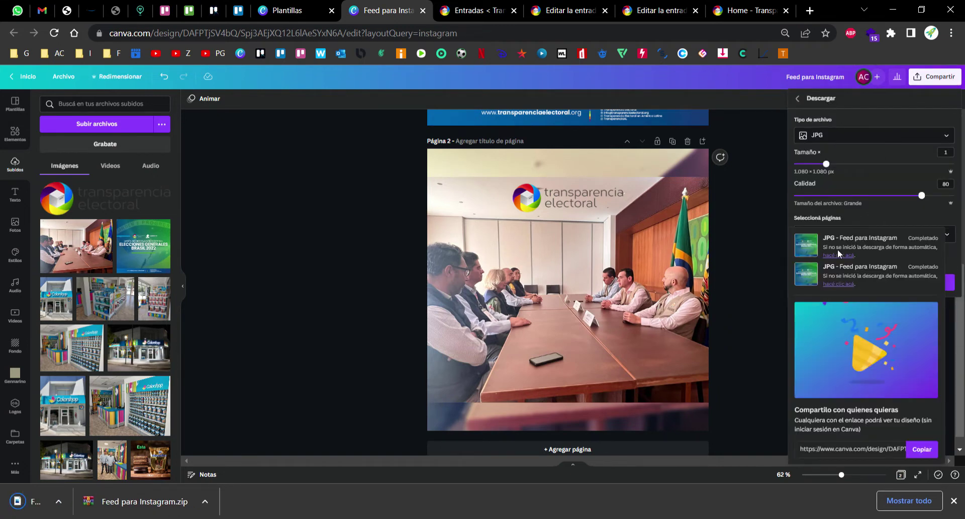
click(886, 136)
click(885, 136)
click(858, 233)
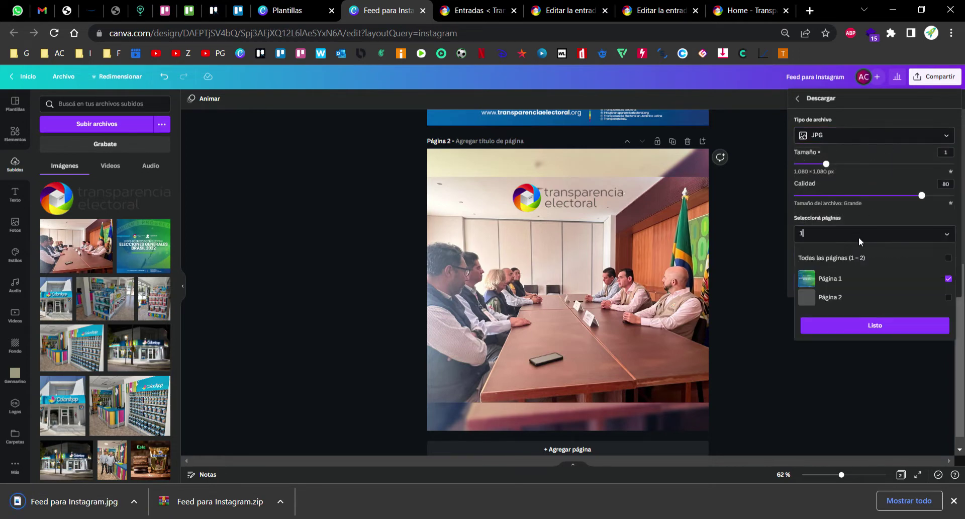
click(812, 279)
click(840, 296)
click(874, 325)
click(861, 283)
- Switch to the WordPress post with the featured image library open and upload the newly downloaded page 2 JPG
click(475, 11)
click(557, 17)
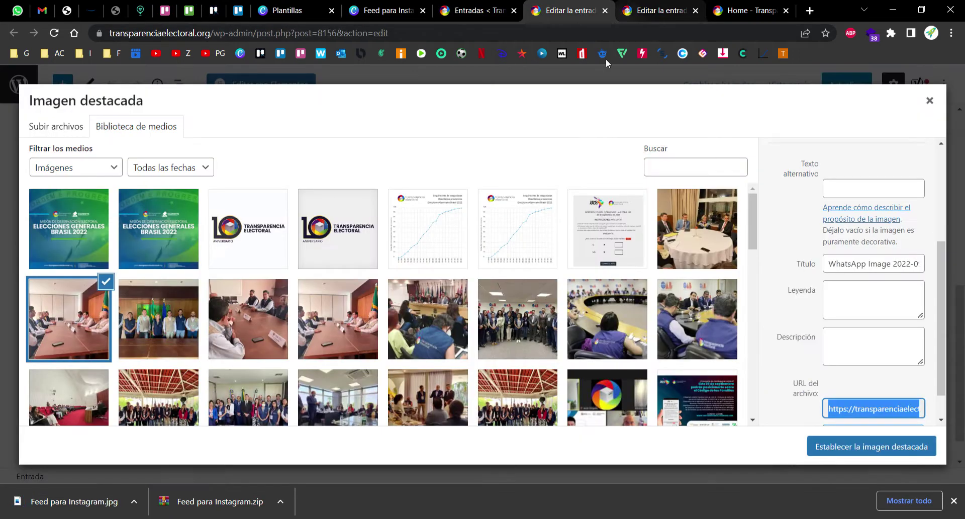
drag(61, 507, 183, 262)
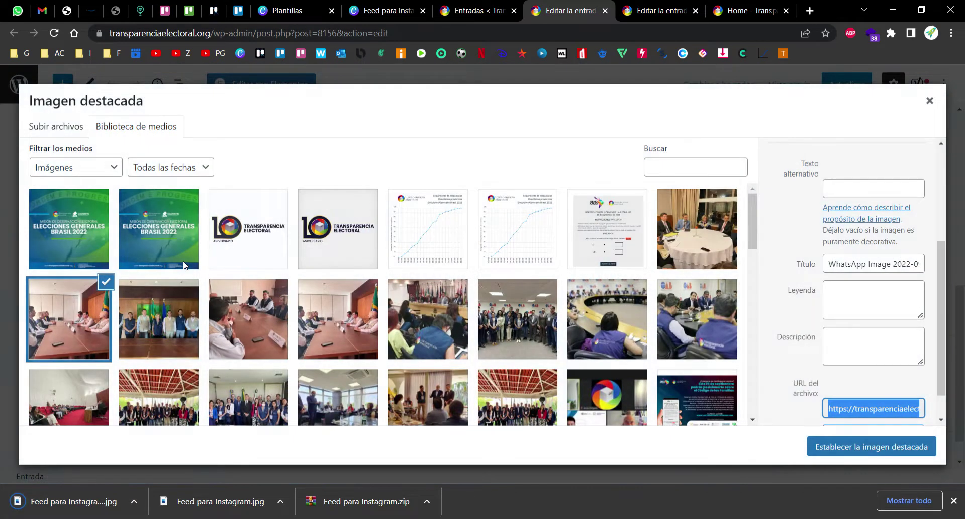
drag(103, 505, 144, 354)
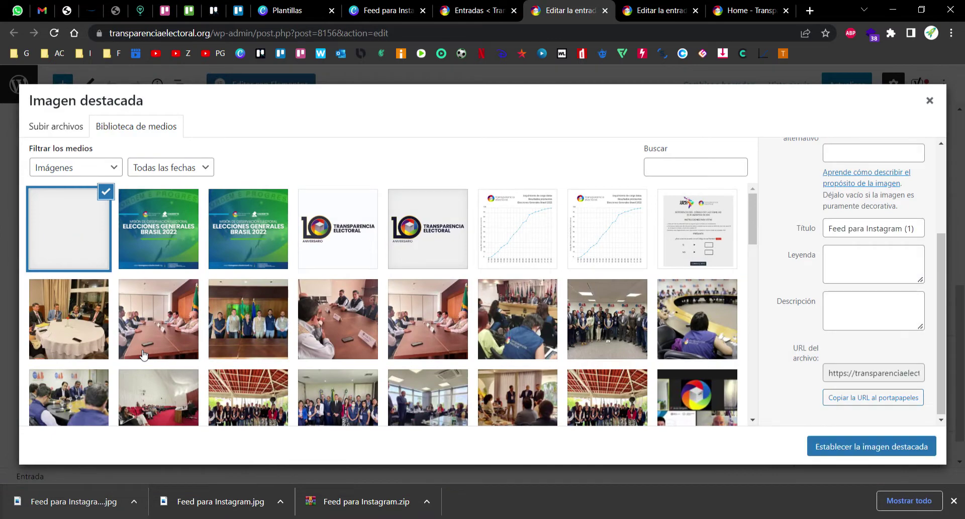
- Set the uploaded Feed para Instagram (1) image as the post's featured image and update the post
click(853, 447)
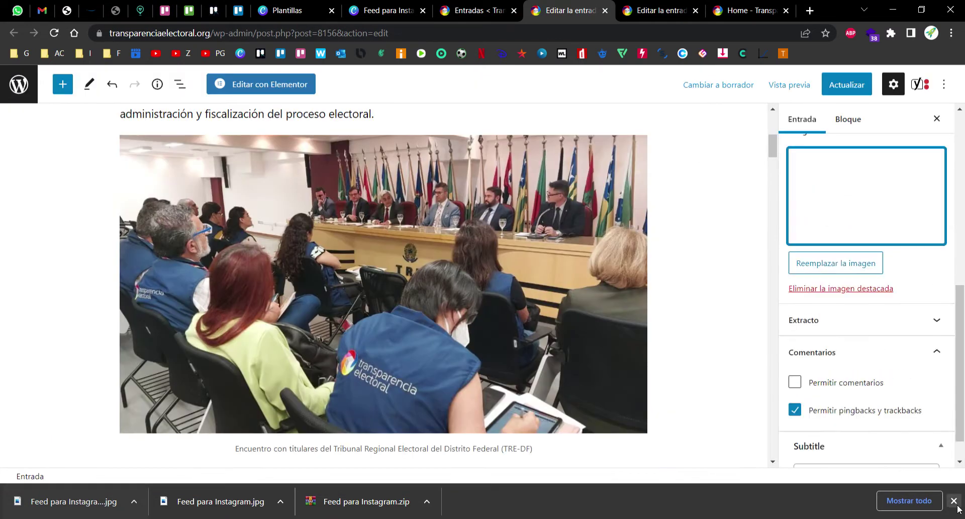
scroll(886, 302, up, 5)
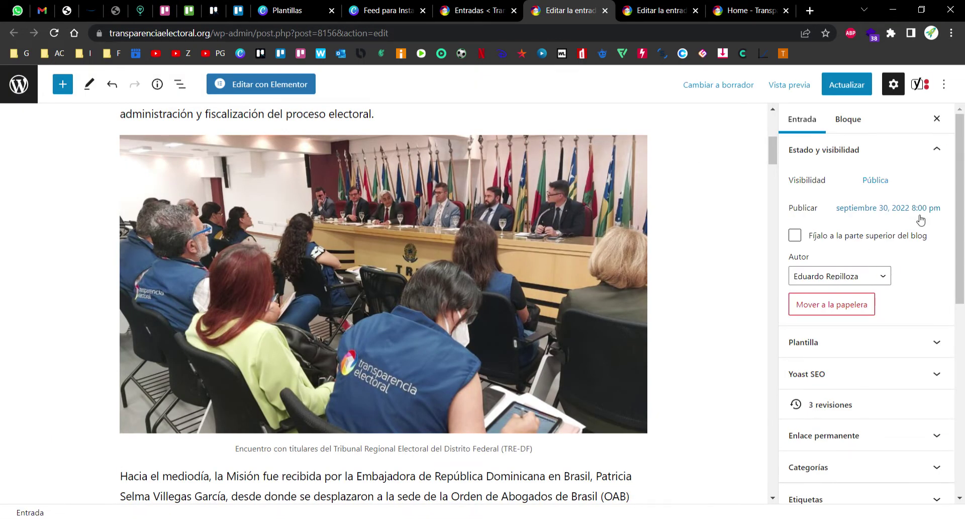
click(846, 85)
- Switch to the other post being edited, open its featured image details and copy the image's file URL
click(659, 11)
scroll(799, 372, down, 5)
click(855, 246)
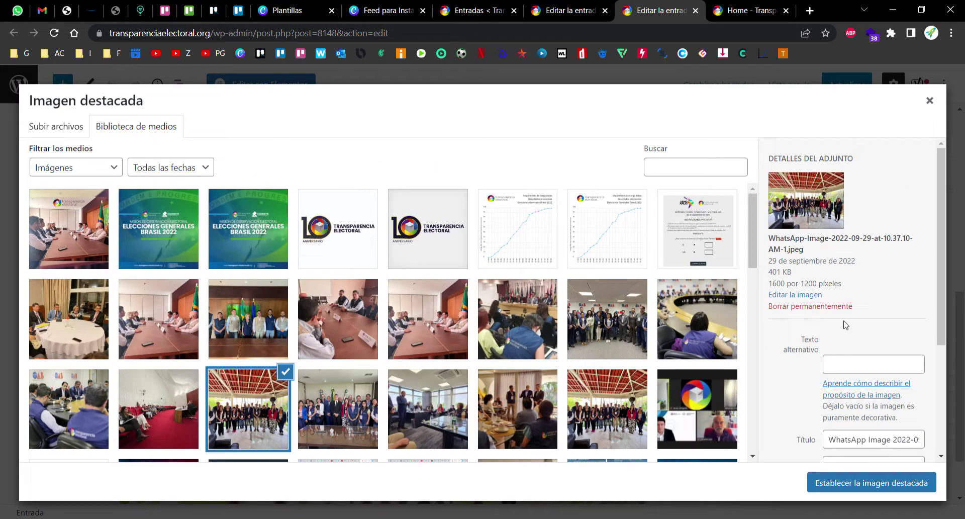
scroll(846, 325, down, 3)
click(834, 412)
- Open the copied image URL in a new browser tab and copy the group photo
key(ctrl+t)
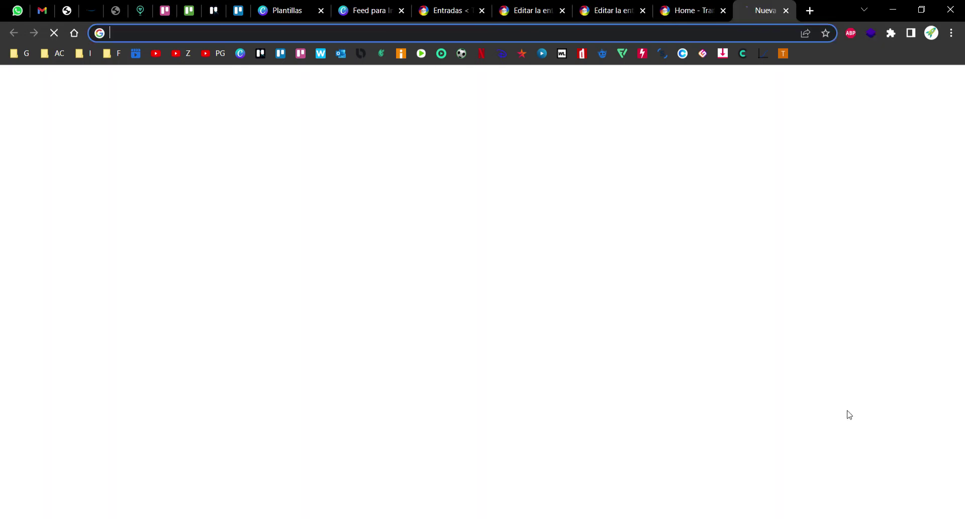
text(https://transparenciaelectoral.org/wp-content/uploads/2022/09/WhatsApp-Image-2022-09-29-at-10.37.10-AM-1.jpeg)
key(Return)
key(ctrl+shift+Tab)
key(ctrl+Tab)
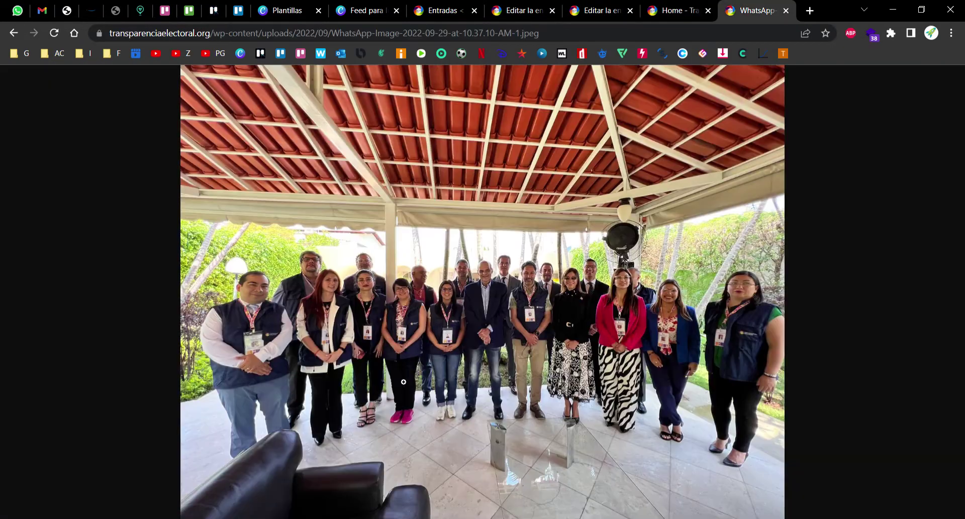
- Switch back to the Canva design and duplicate page 2 with the meeting photo
key(ctrl+shift+Tab)
key(ctrl+shift+Tab)
key(ctrl+shift+Tab)
key(ctrl+shift+Tab)
key(ctrl+shift+Tab)
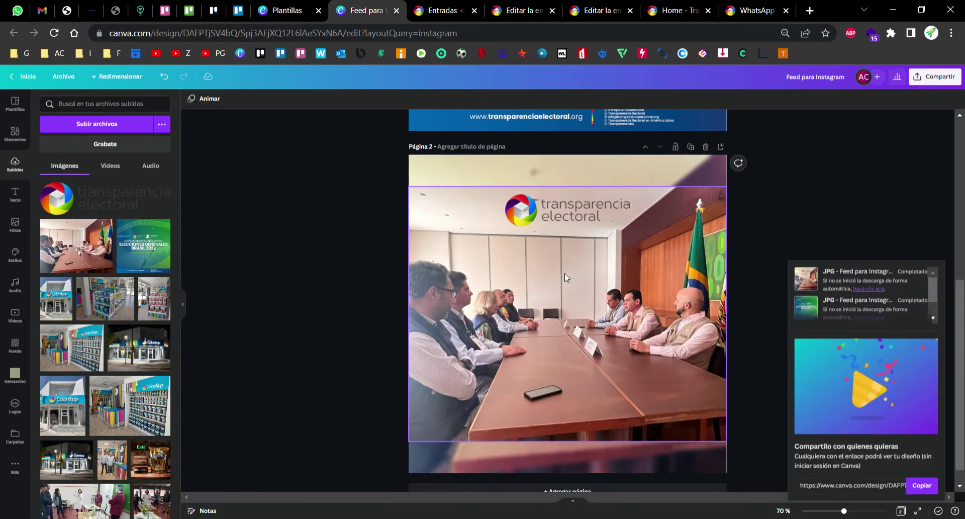
click(505, 275)
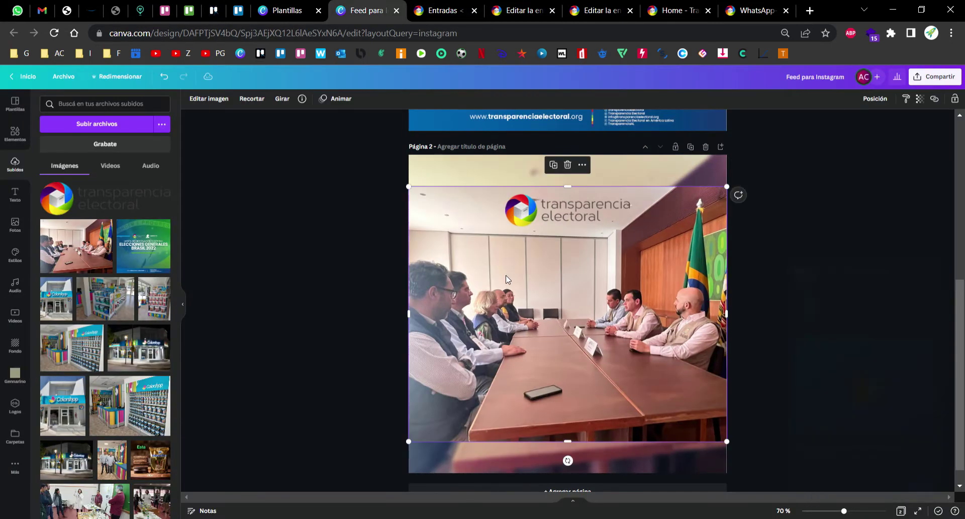
click(690, 146)
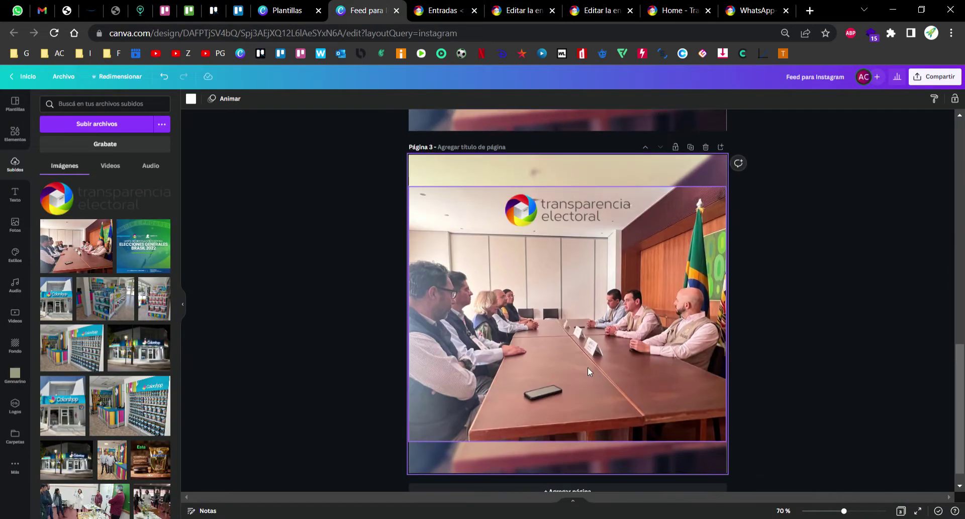
- Paste the group photo onto page 3 and make it the page background
key(ctrl+v)
drag(601, 361, 598, 300)
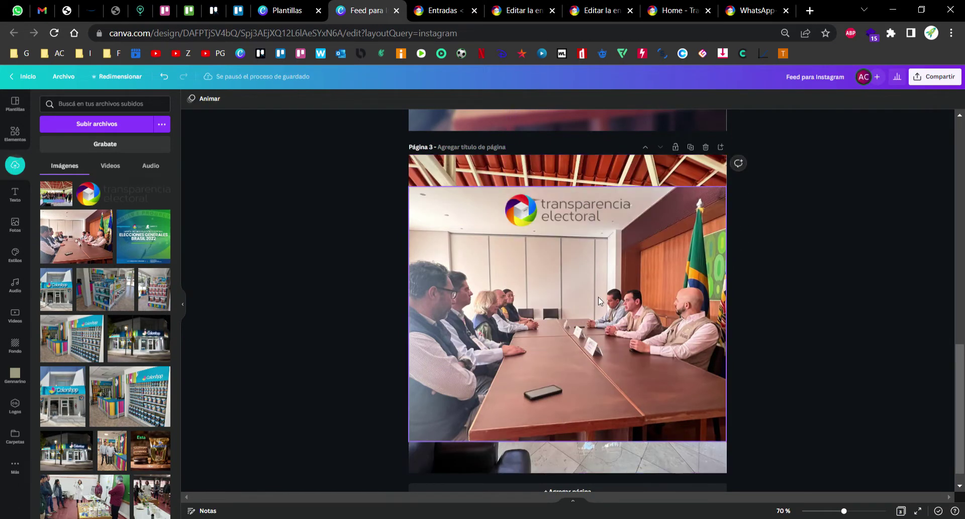
- Paste the group photo again over the meeting photo on page 3 and enlarge it to span the page width
click(598, 297)
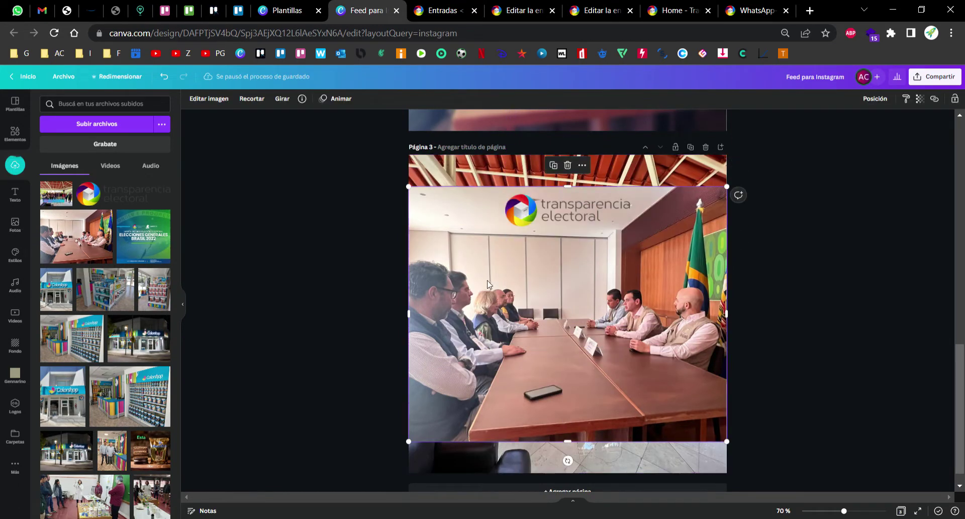
key(ctrl+v)
drag(545, 306, 506, 268)
drag(636, 357, 731, 419)
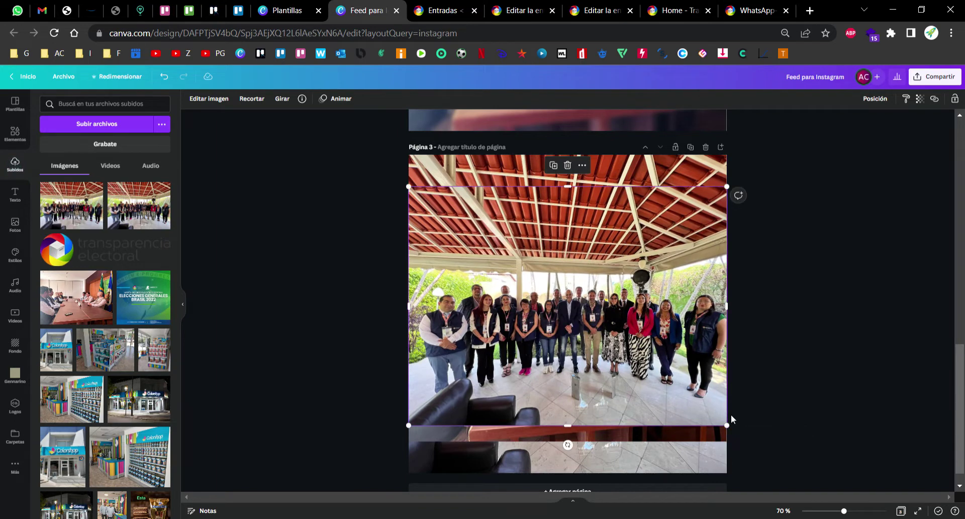
drag(412, 429, 406, 442)
- Align the foreground group photo to the vertical middle of page 3 and send it one layer back behind the logo
click(875, 98)
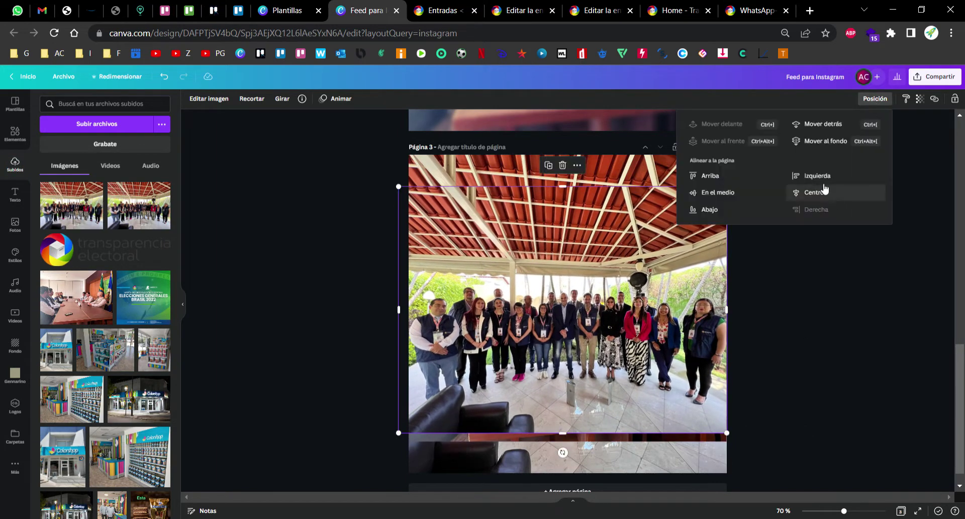
click(714, 194)
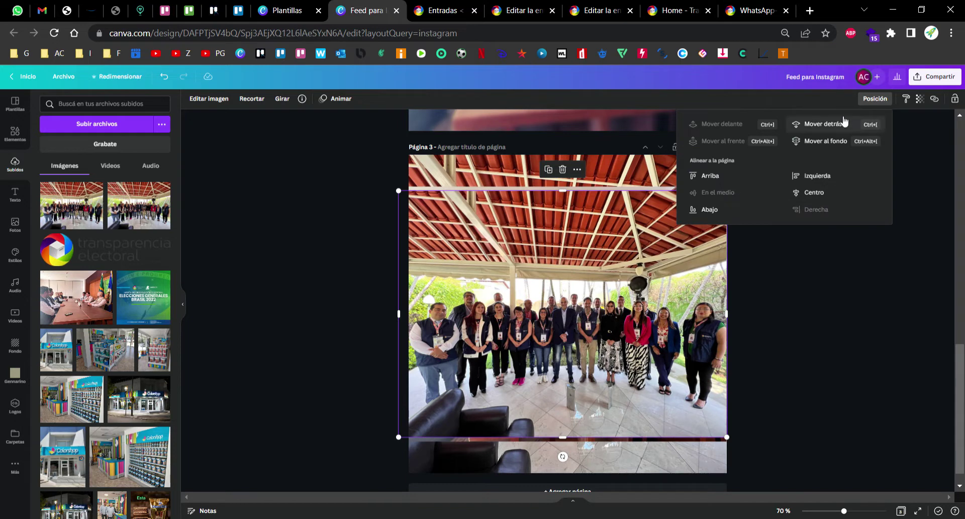
click(820, 124)
click(856, 304)
- Apply the Epic filter to the background photo on page 3 and set its blur to 10
click(694, 176)
click(225, 99)
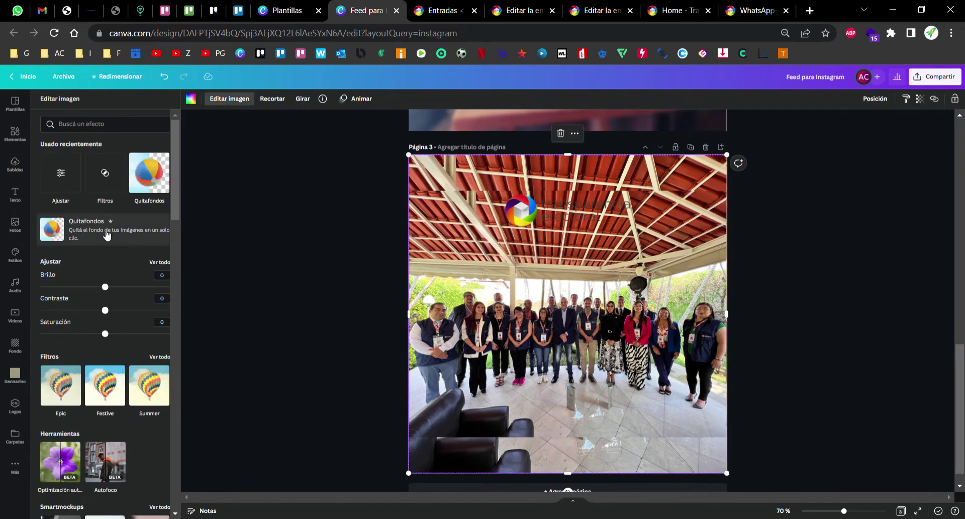
click(69, 387)
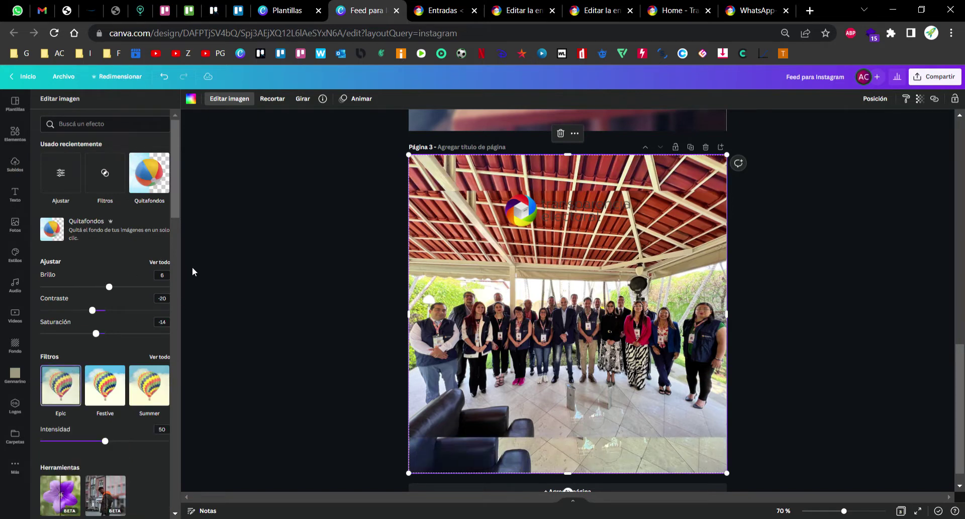
click(160, 262)
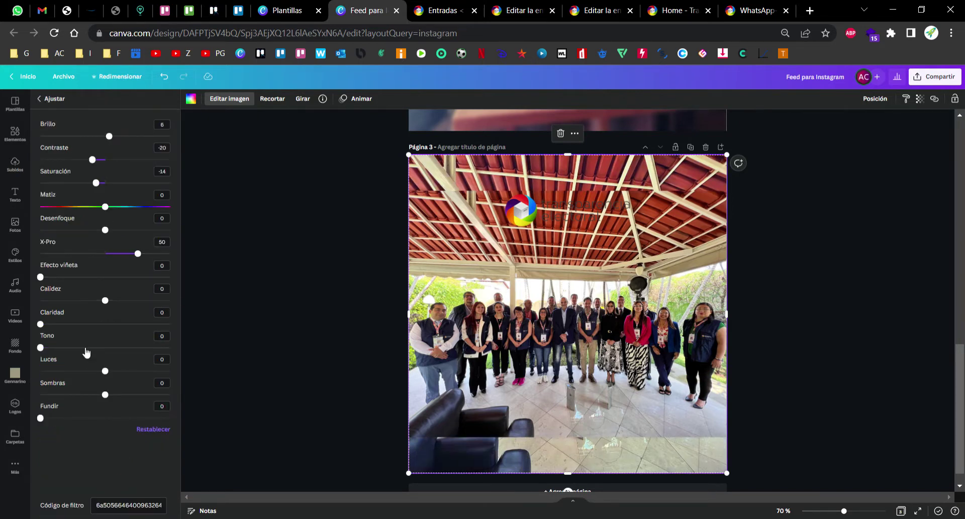
click(112, 232)
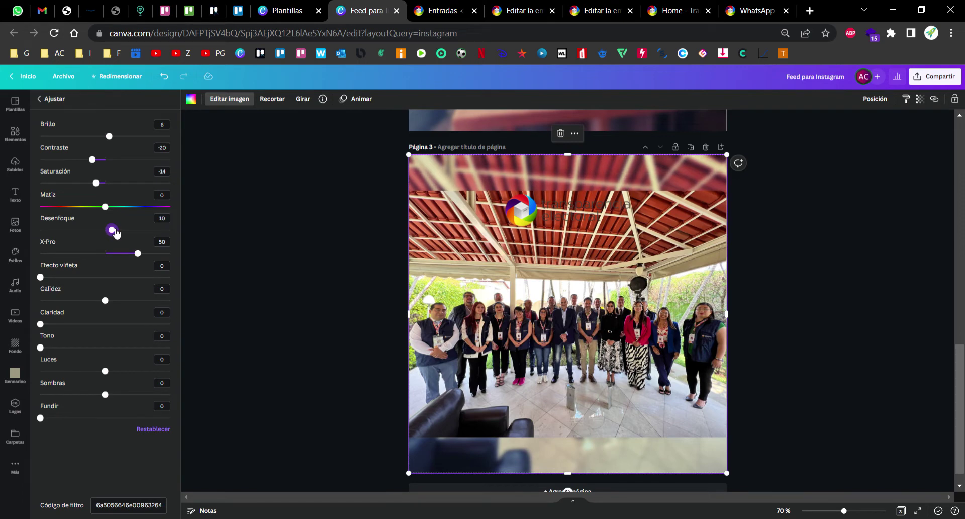
click(358, 246)
- Set the hue, brightness and contrast of the transparencia electoral logo on page 3 to 100 each
click(589, 209)
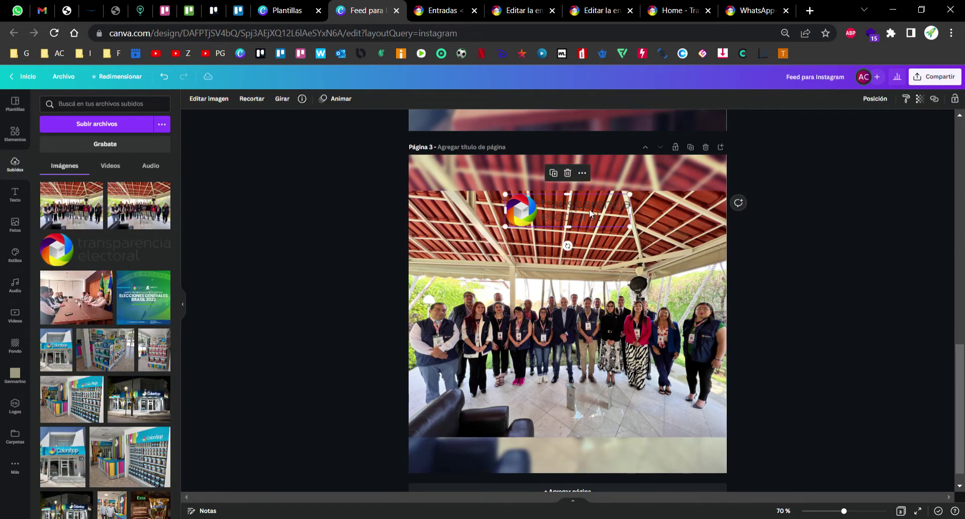
click(220, 99)
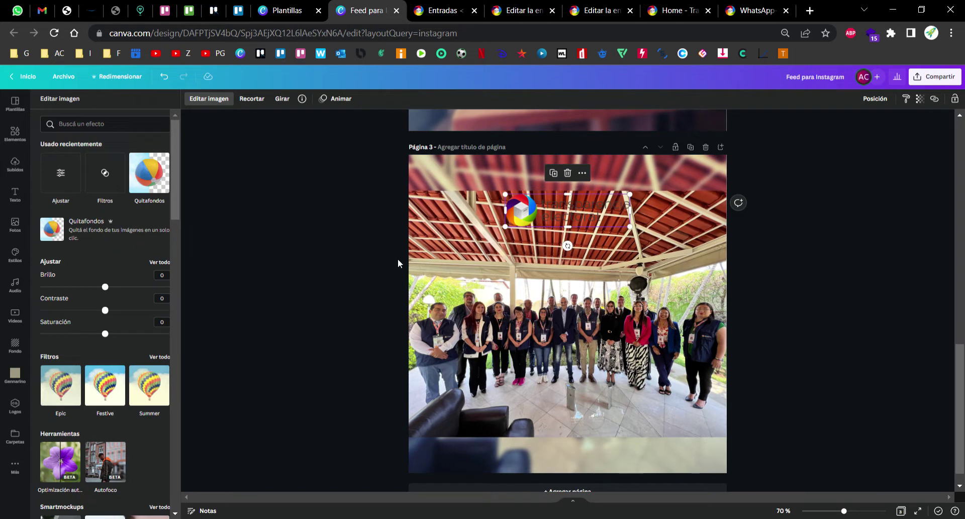
drag(616, 215, 584, 215)
scroll(154, 360, down, 3)
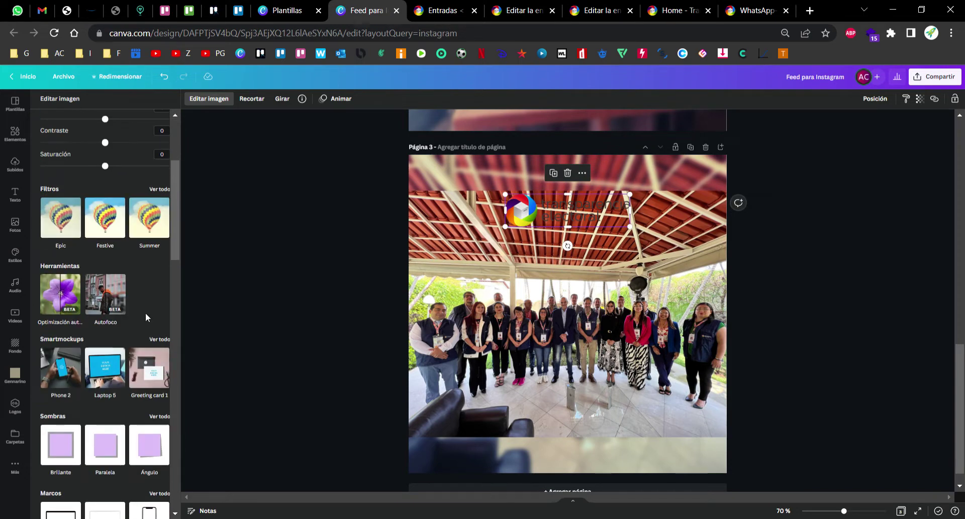
scroll(147, 329, up, 4)
click(152, 259)
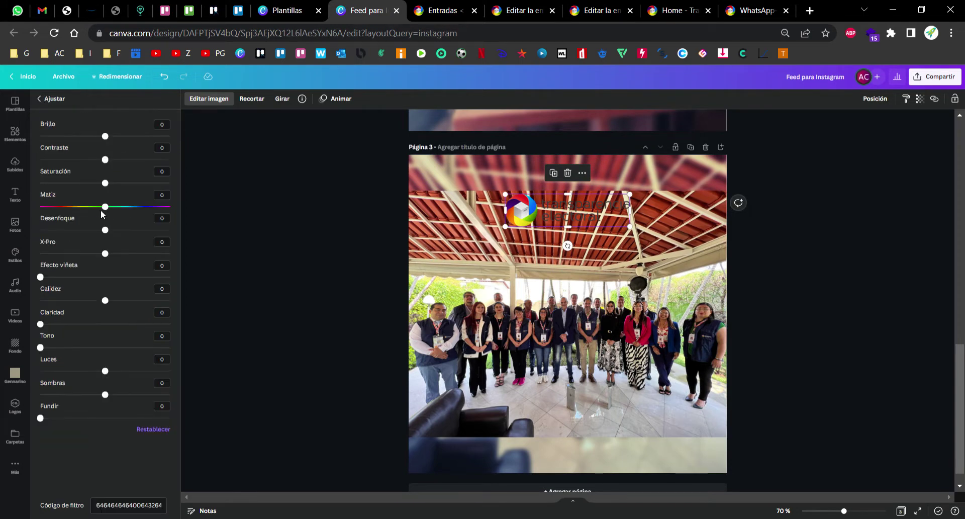
drag(109, 207, 239, 198)
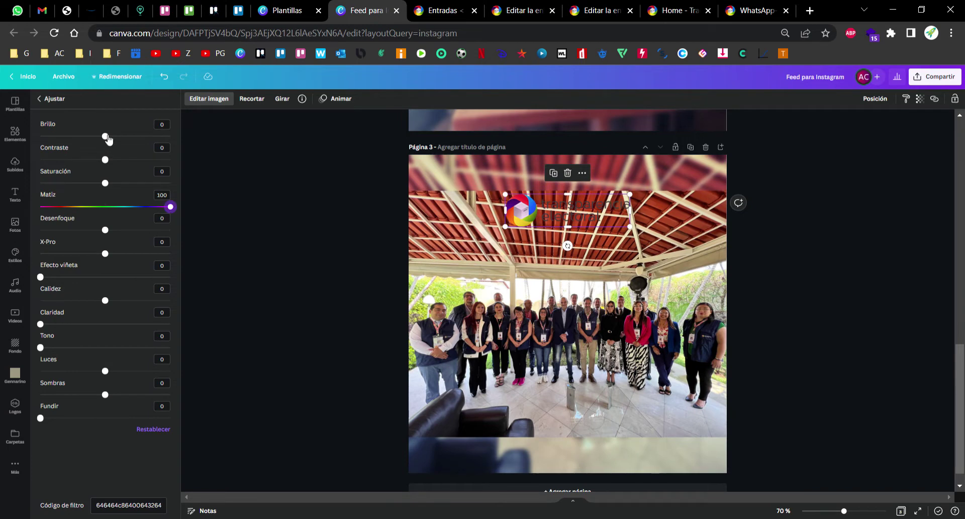
drag(106, 136, 236, 140)
drag(106, 160, 201, 162)
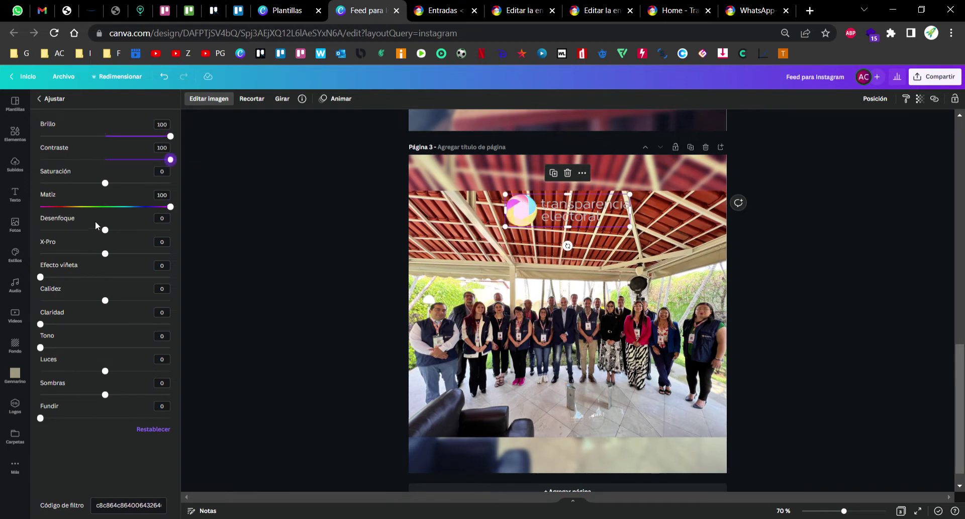
- Set the logo's saturation to -34 and its vignette effect to 21
drag(104, 181, 83, 182)
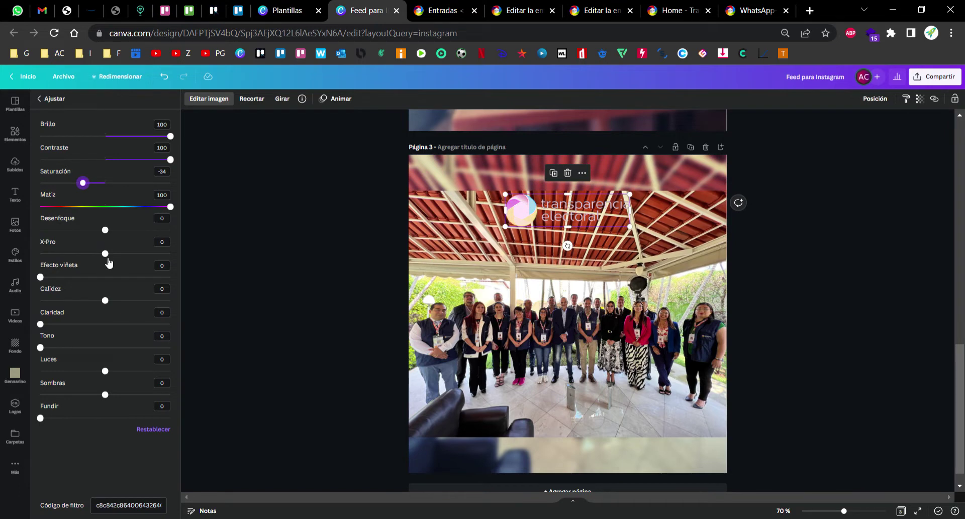
drag(49, 278, 68, 277)
click(866, 101)
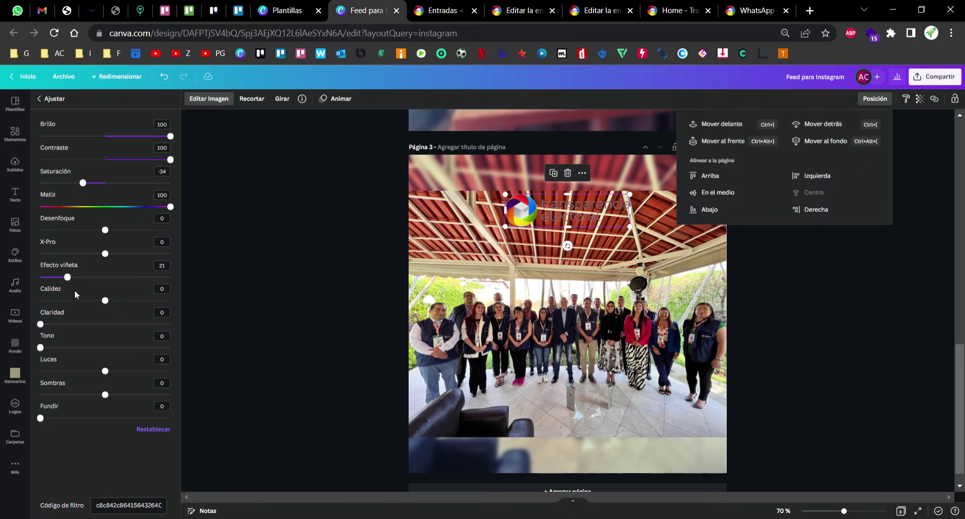
- Set the logo's shadows, highlights, tone, clarity and warmth to 100 each
drag(102, 395, 162, 392)
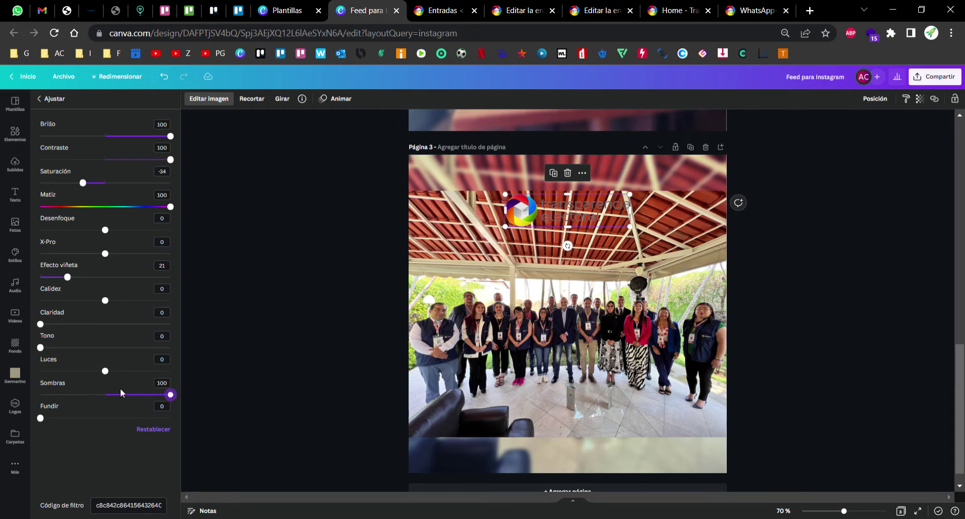
drag(105, 372, 236, 377)
drag(49, 347, 209, 349)
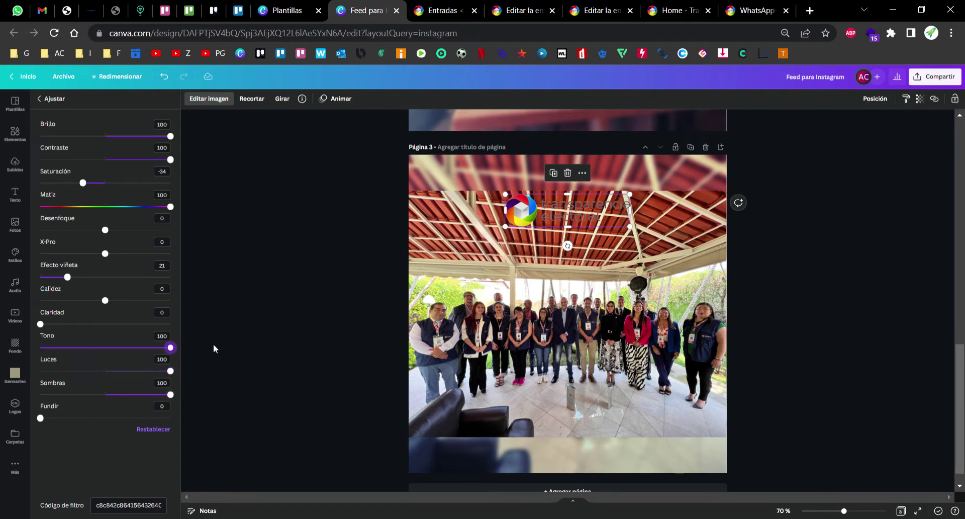
drag(40, 324, 195, 315)
drag(105, 300, 112, 300)
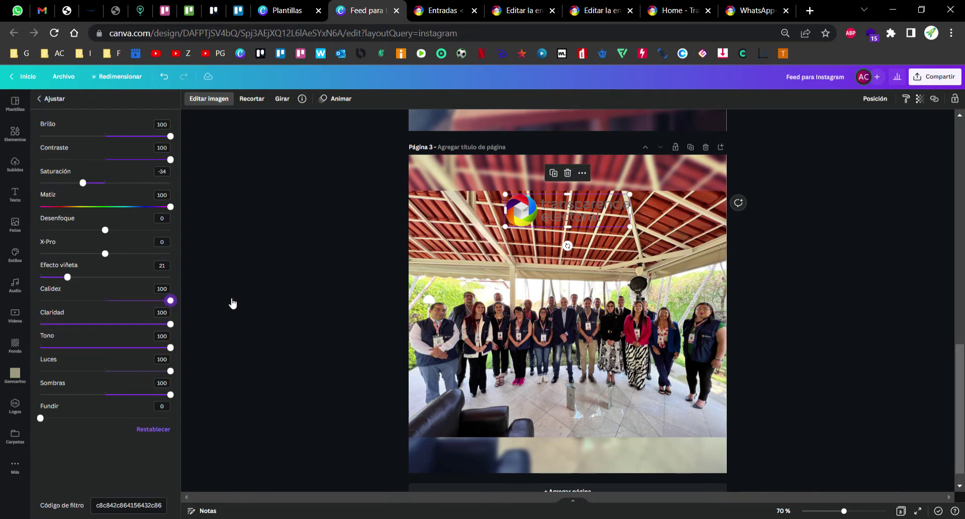
- Apply the Street filter to the transparencia electoral logo on page 3 and set its intensity to 51
click(556, 215)
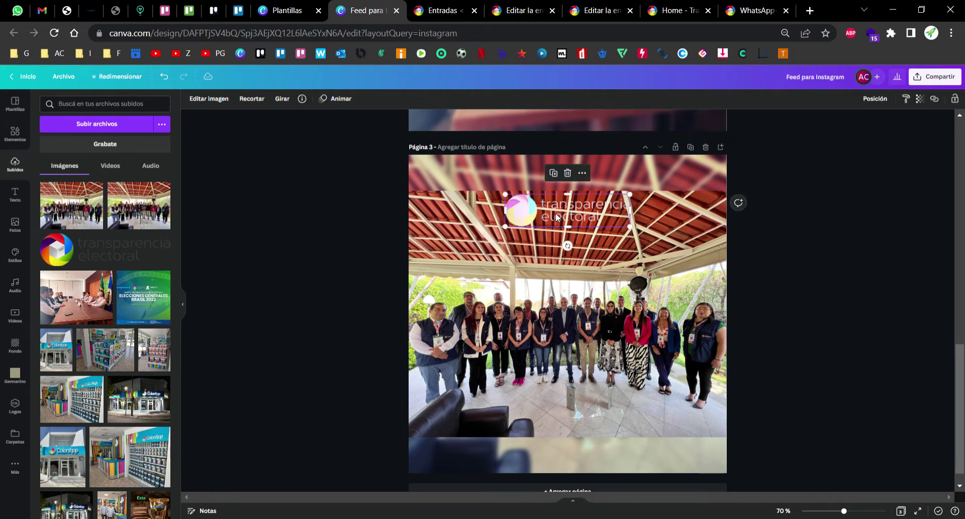
click(208, 99)
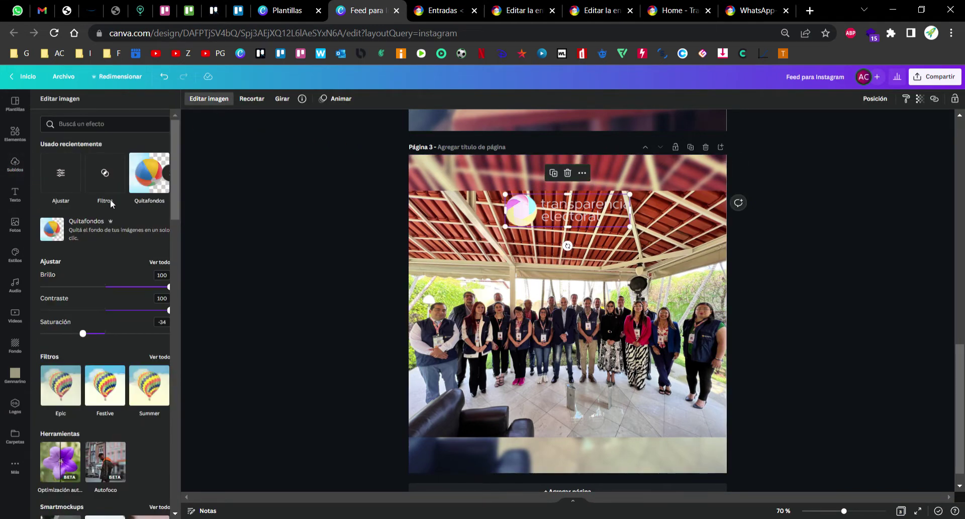
click(159, 356)
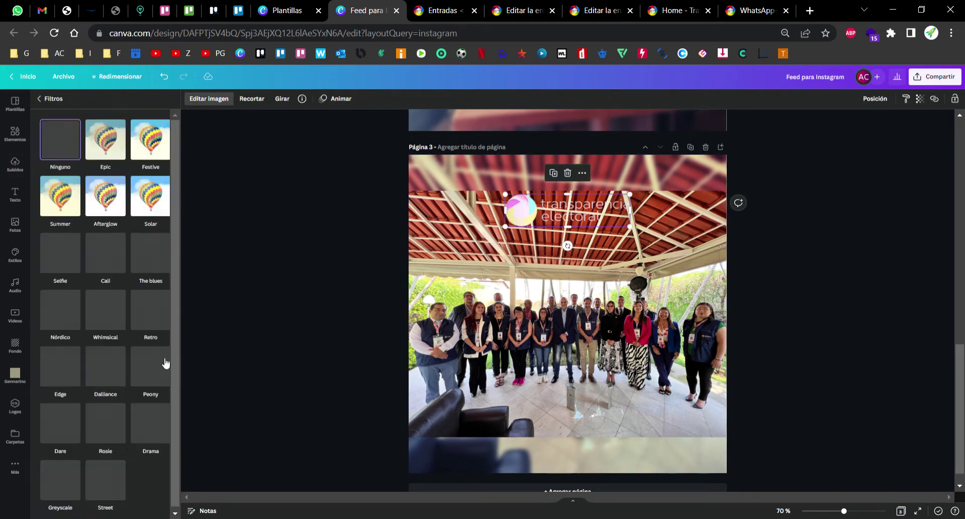
click(89, 485)
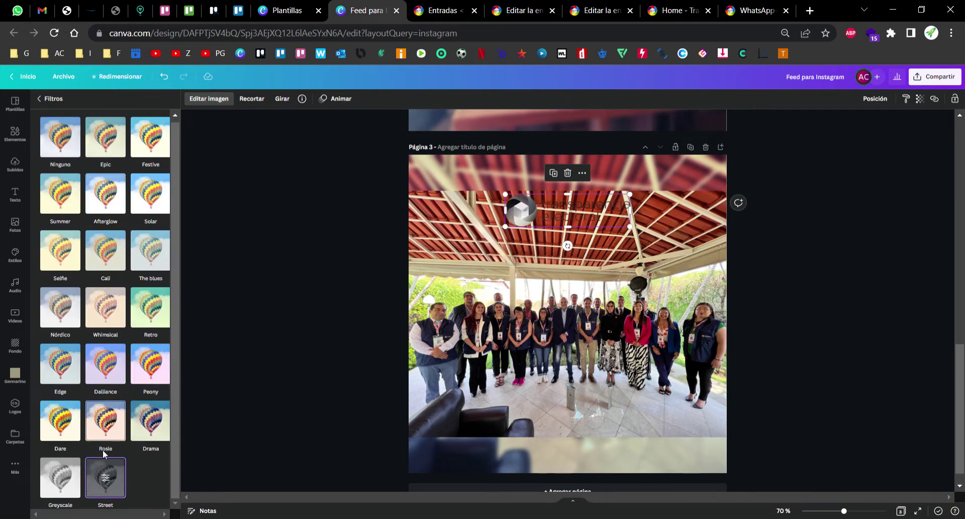
click(108, 478)
mouse_move(105, 136)
mouse_down()
mouse_move(160, 142)
mouse_move(4, 151)
mouse_move(111, 152)
mouse_up()
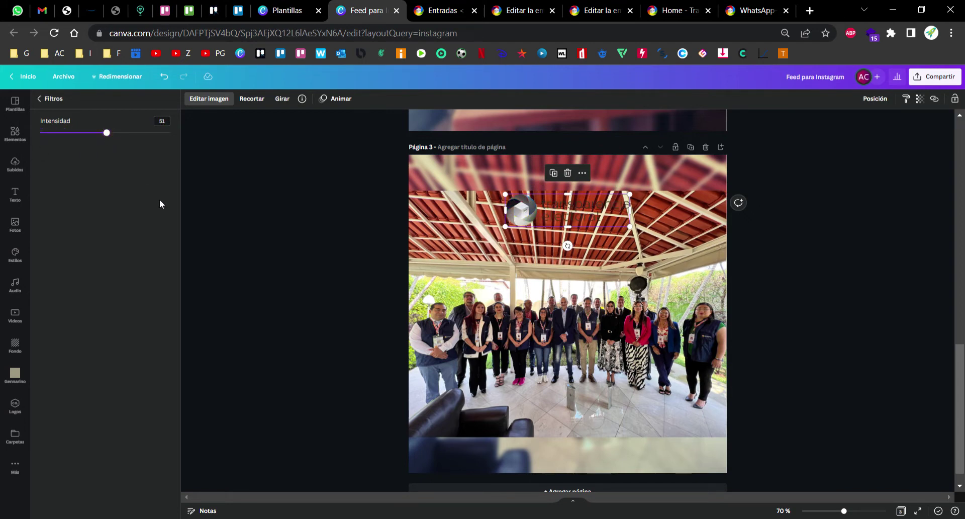
click(272, 202)
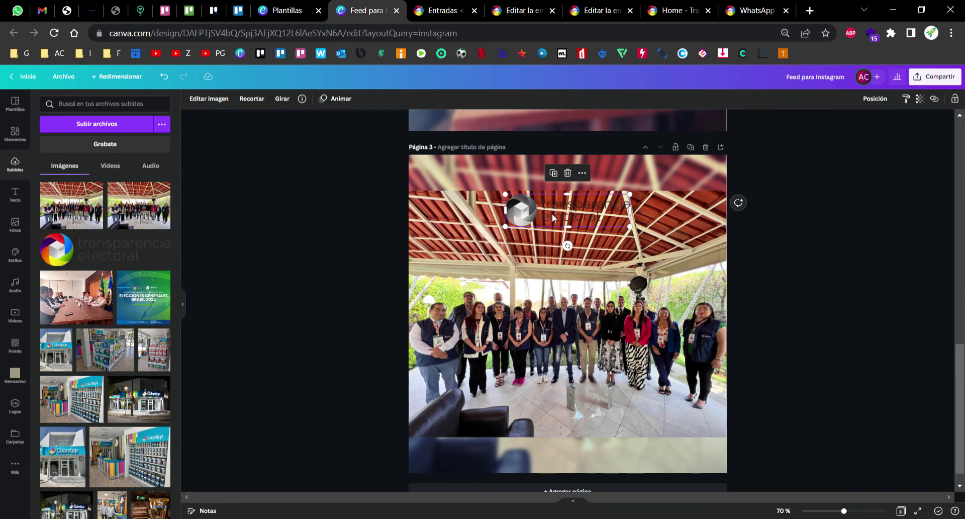
key(Delete)
click(104, 247)
key(ctrl+z)
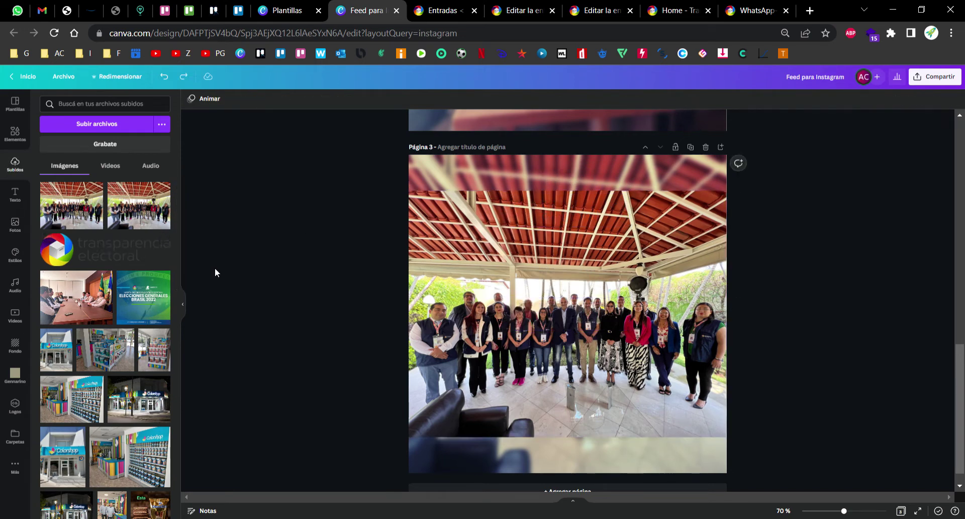
key(ctrl+y)
- Set the filter of the logo on page 3 to Ninguno
click(527, 217)
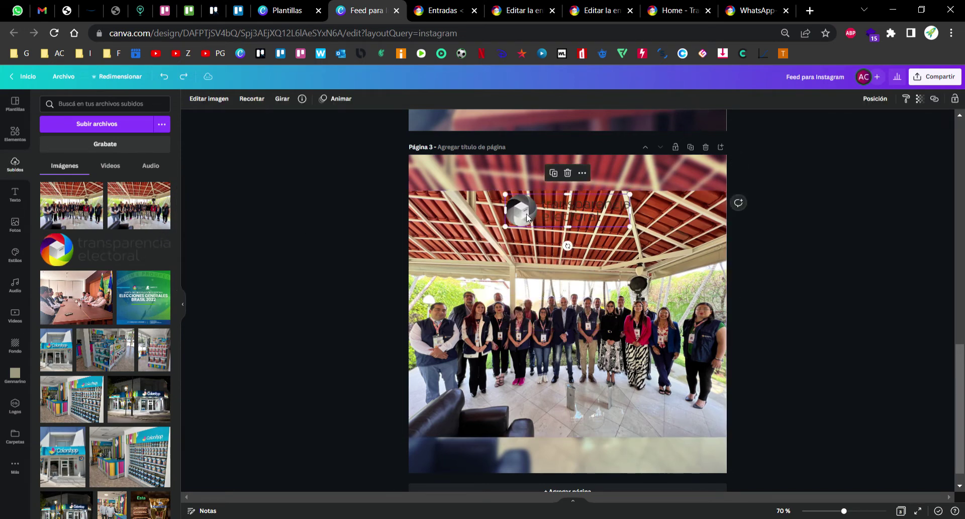
click(209, 98)
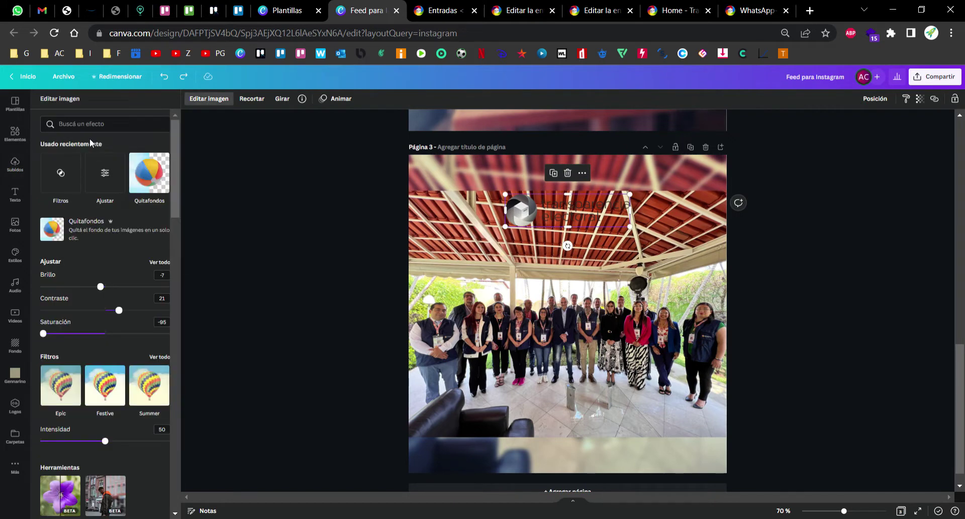
click(159, 356)
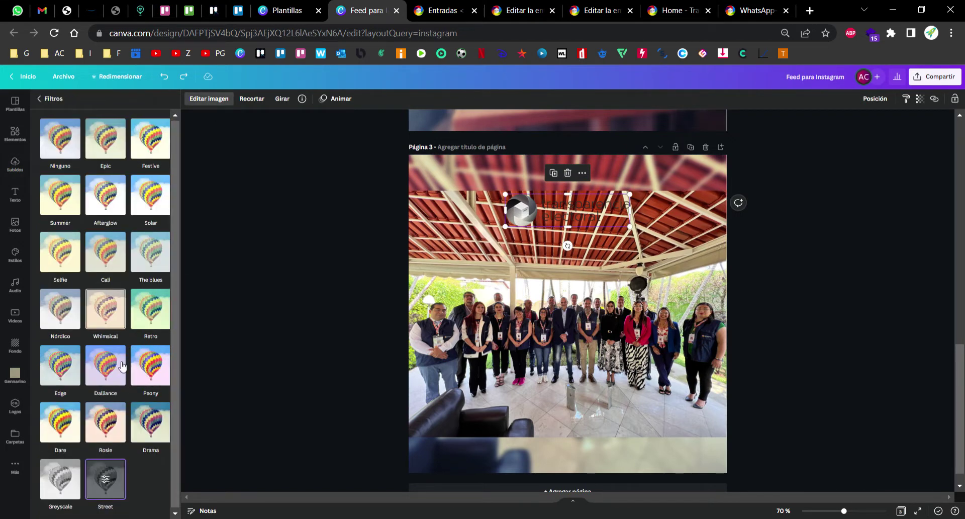
click(58, 123)
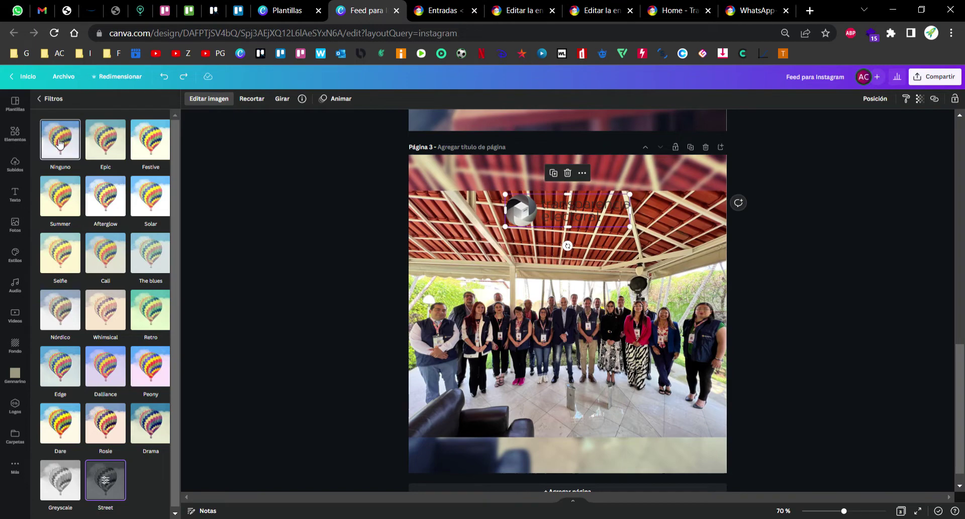
click(45, 101)
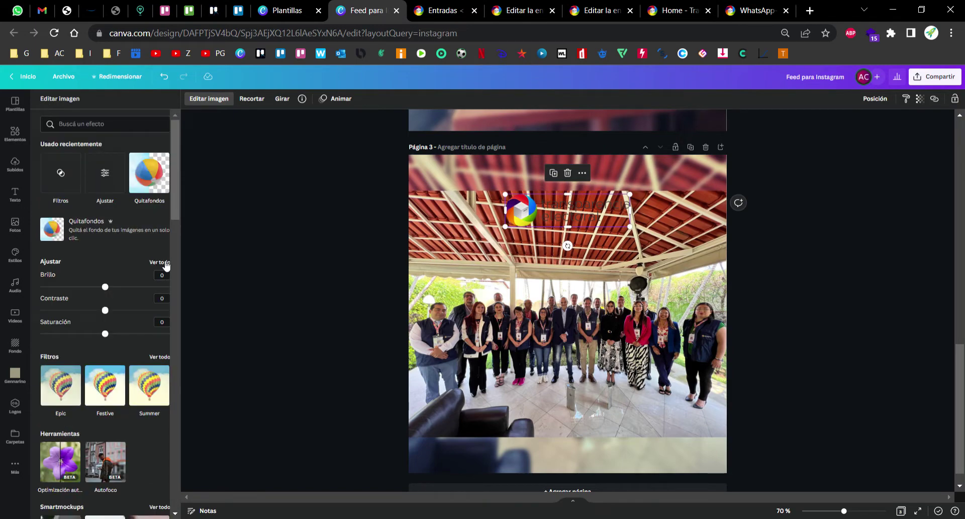
- Add a white Paralela shadow to the logo and set its blur to 7
scroll(139, 343, down, 5)
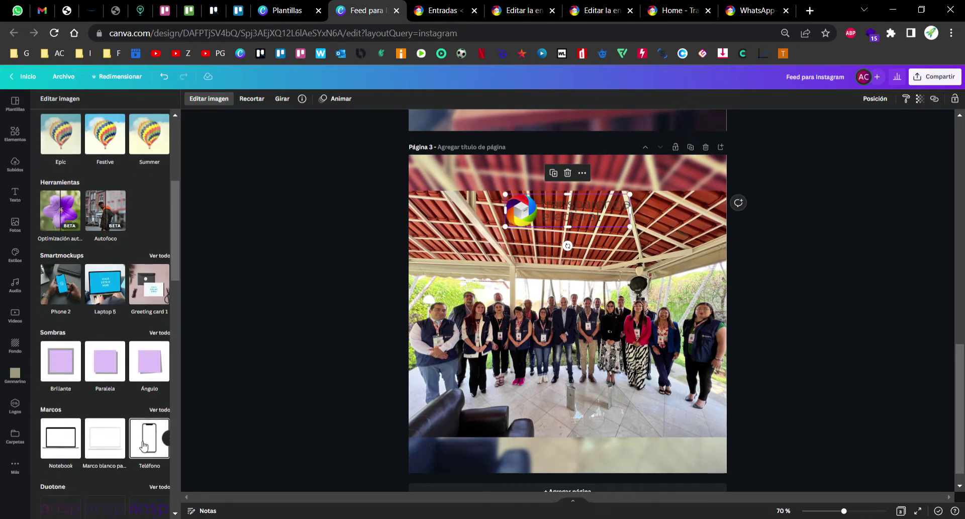
click(103, 371)
click(103, 371)
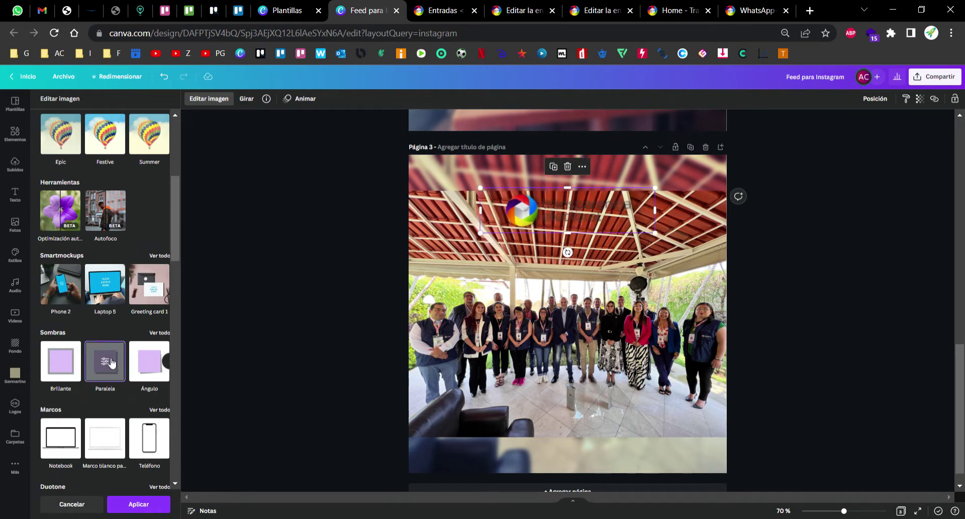
click(108, 362)
click(161, 267)
click(187, 295)
mouse_move(78, 241)
mouse_down()
mouse_move(154, 245)
mouse_move(89, 247)
mouse_up()
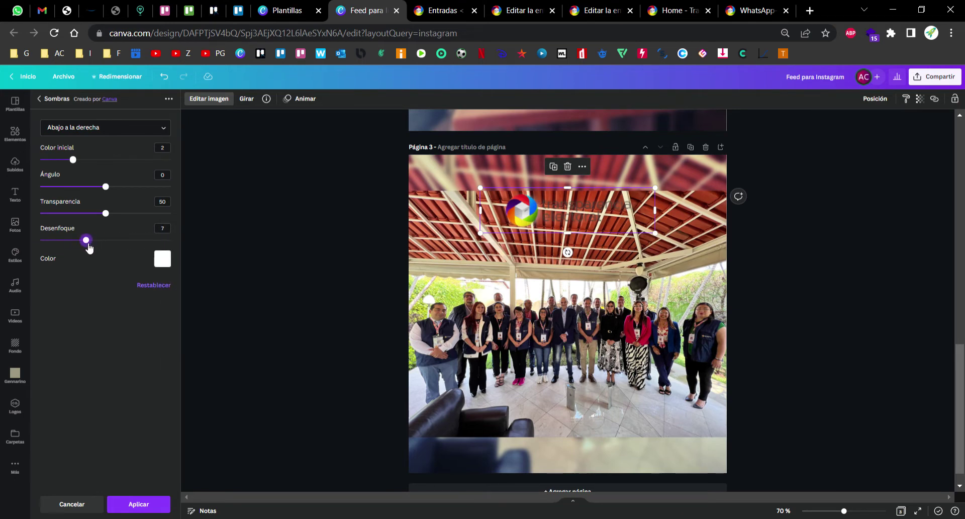
- Try the Paralela shadow with Transparencia 100, Ángulo 5 and Color inicial 8, and reset its settings
drag(109, 213, 218, 218)
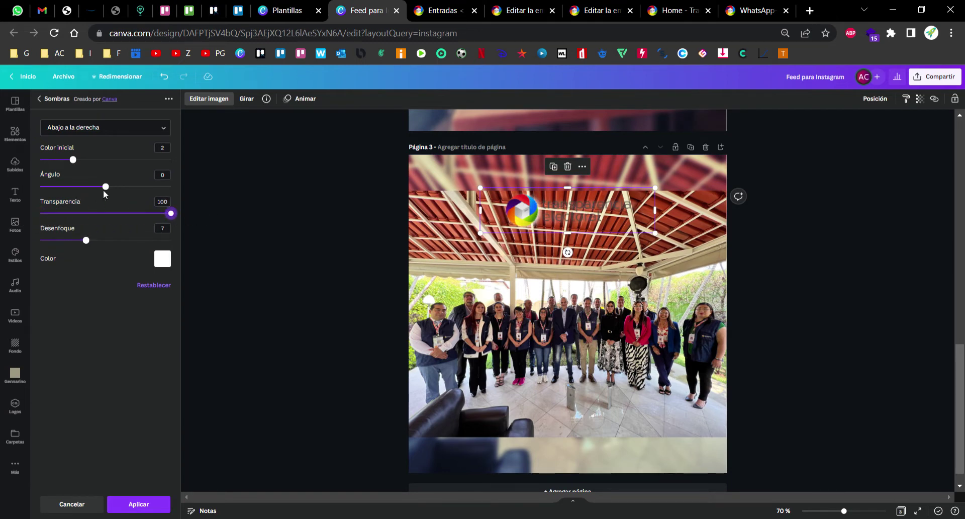
drag(106, 187, 248, 202)
drag(75, 163, 200, 164)
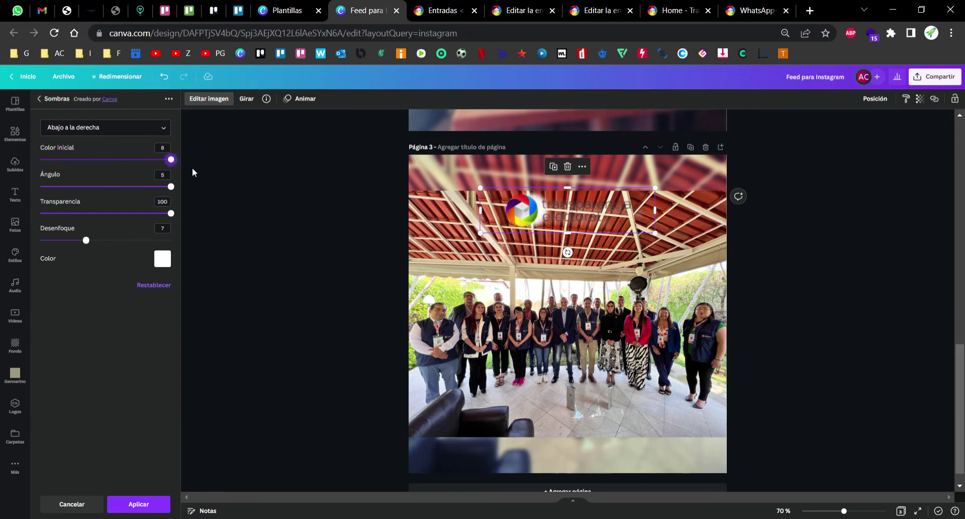
click(150, 285)
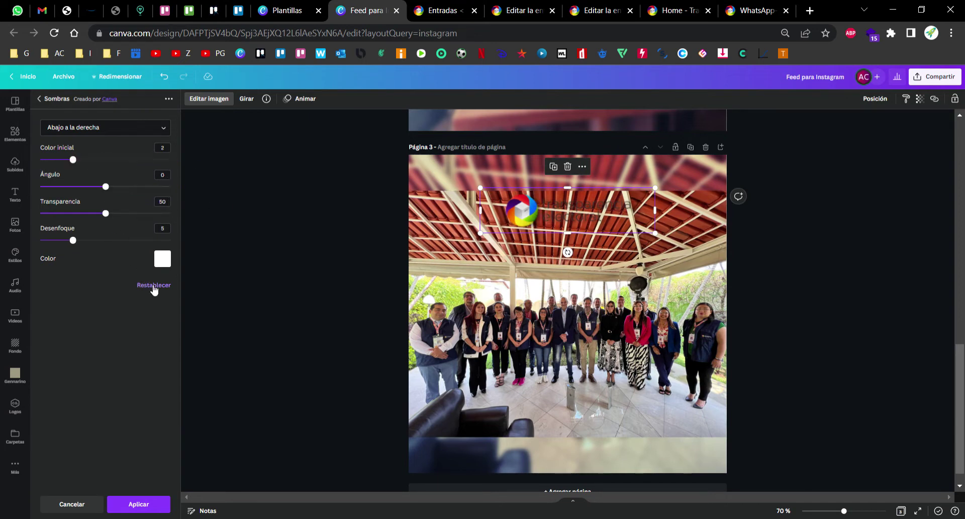
click(40, 99)
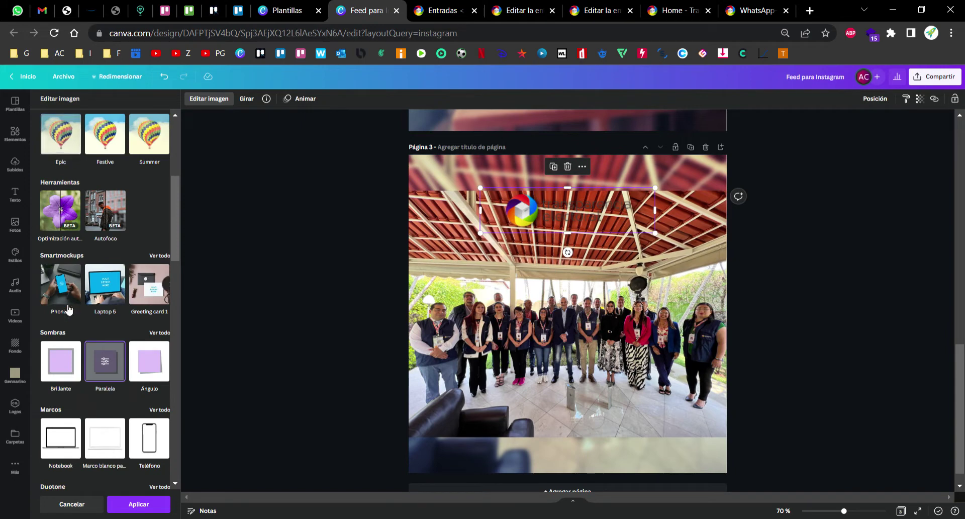
- Give the logo a Brillante shadow in white
click(64, 367)
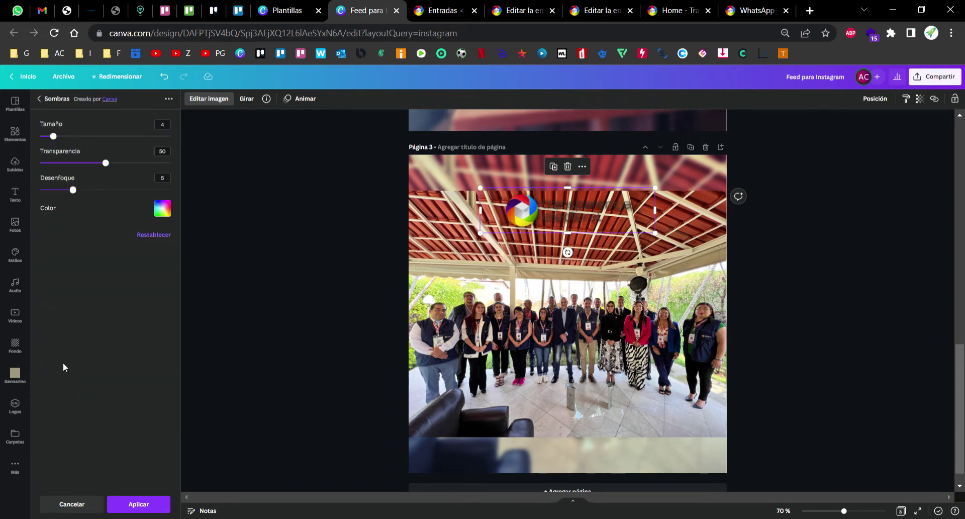
click(162, 209)
click(186, 246)
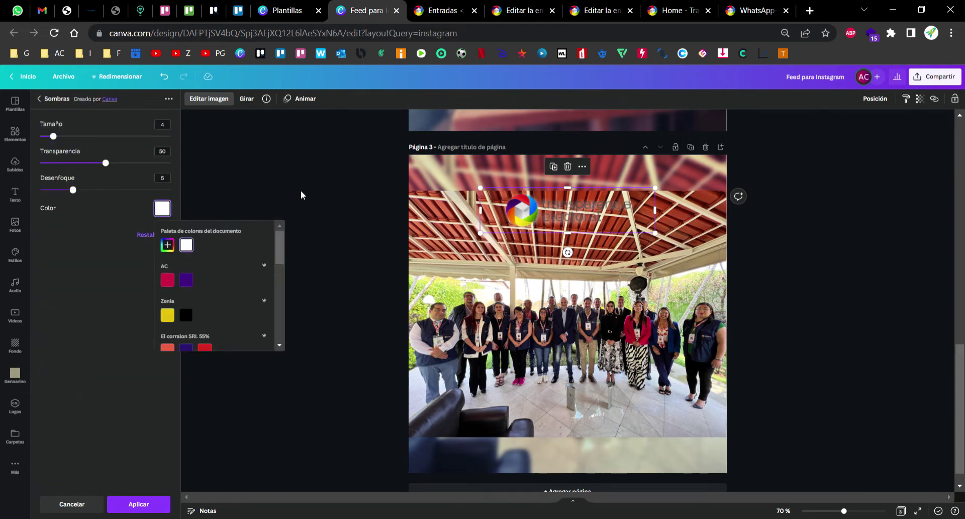
click(303, 194)
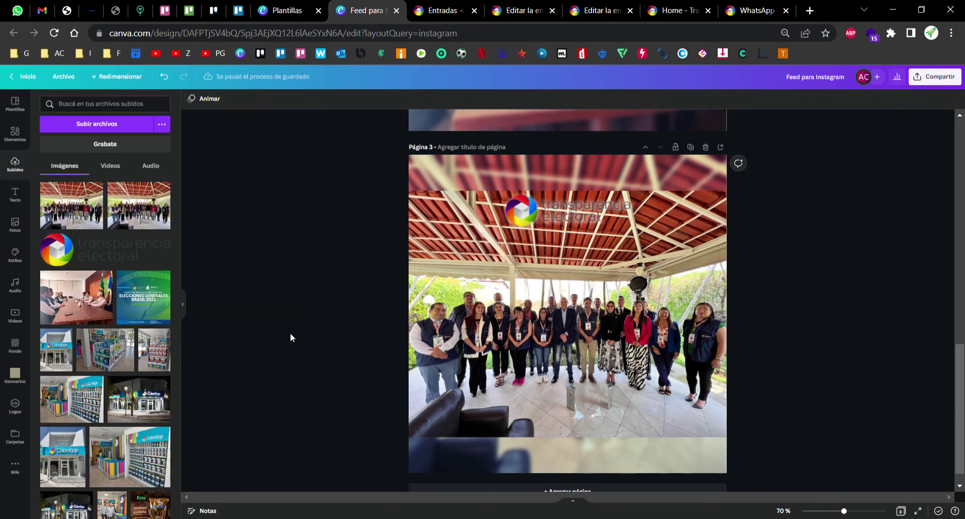
- Download only page 3 of the design as a JPG
click(955, 80)
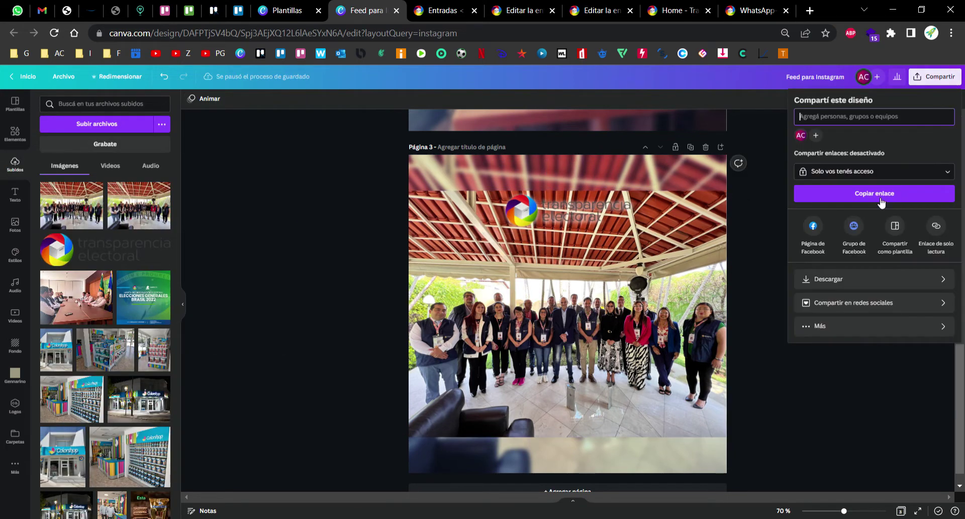
click(828, 278)
click(842, 233)
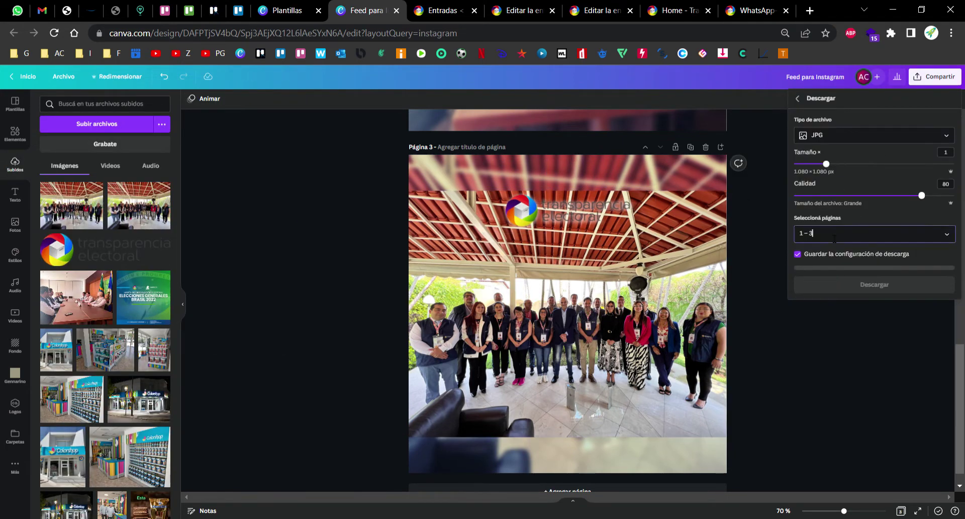
click(843, 334)
click(845, 361)
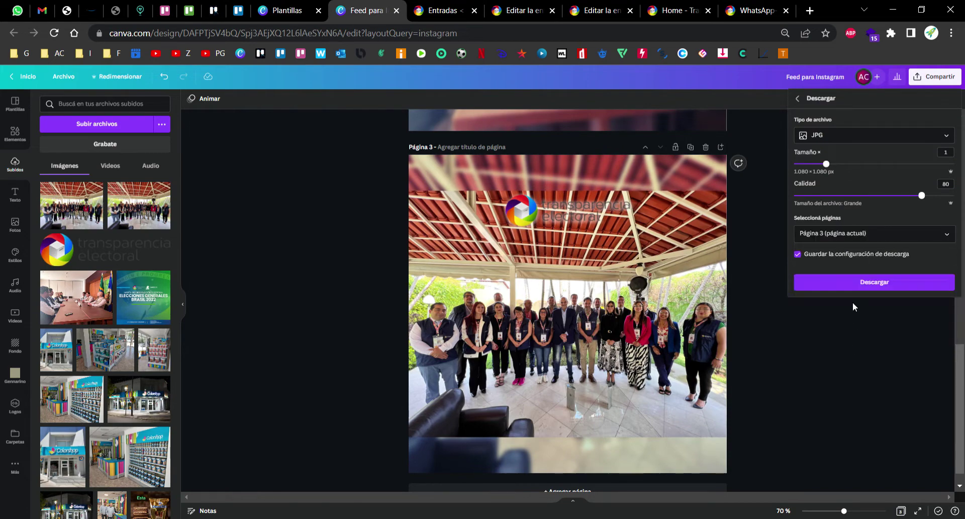
click(857, 281)
- Switch to the Segunda Jornada post in WordPress, make Feed-para-Instagram-1.jpg its featured image and update the post
click(480, 16)
click(523, 16)
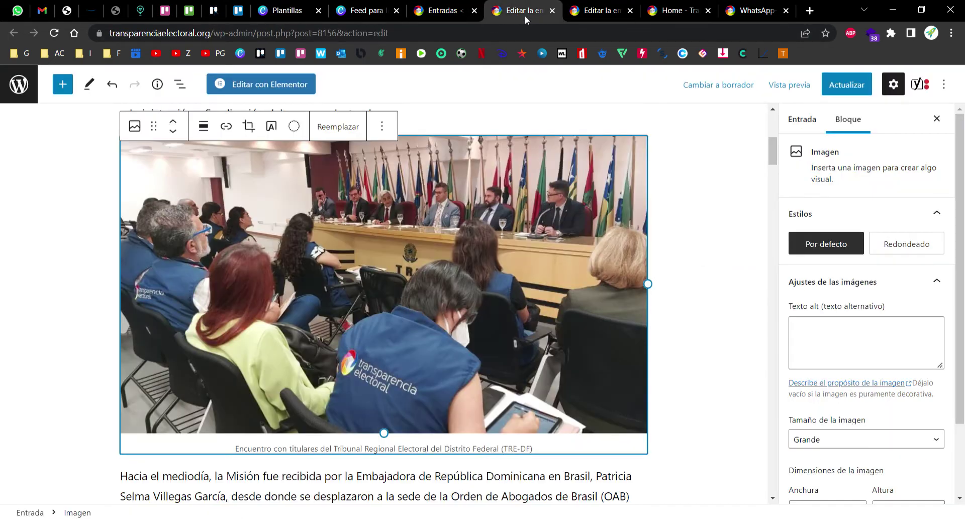
scroll(830, 402, down, 1)
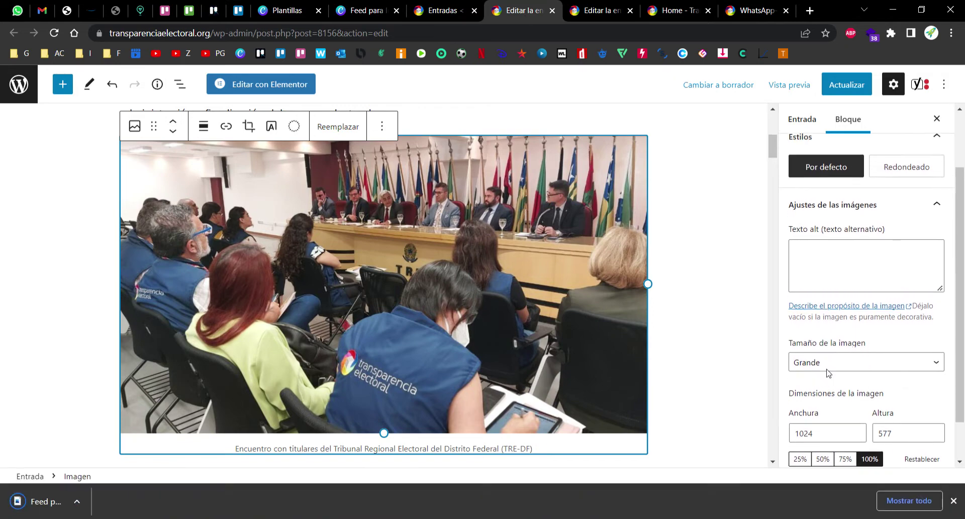
scroll(829, 372, up, 1)
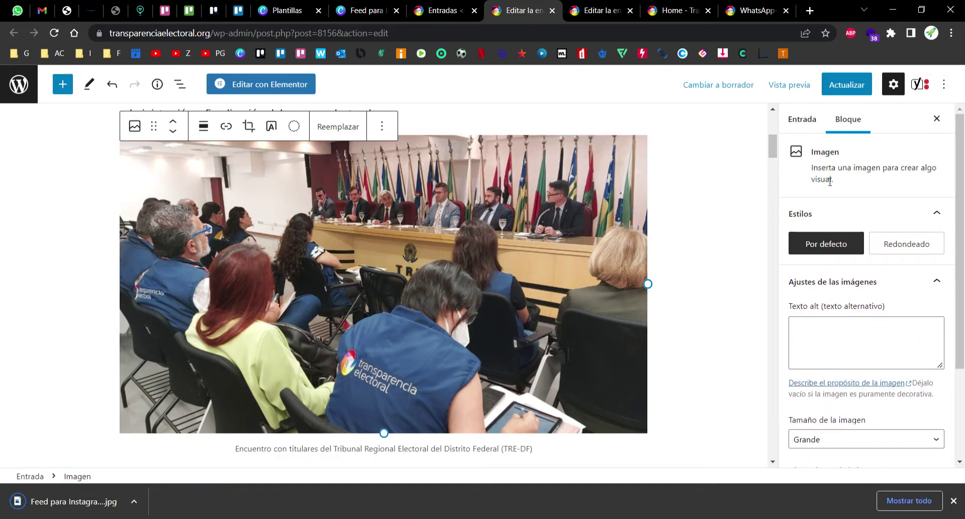
scroll(722, 291, up, 10)
scroll(855, 292, down, 3)
scroll(885, 271, up, 3)
click(801, 119)
scroll(871, 367, down, 5)
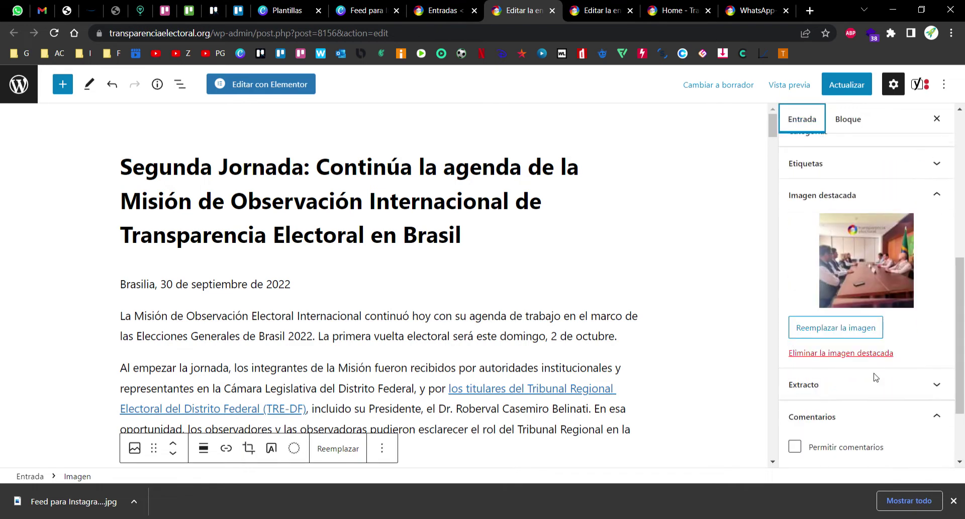
click(868, 267)
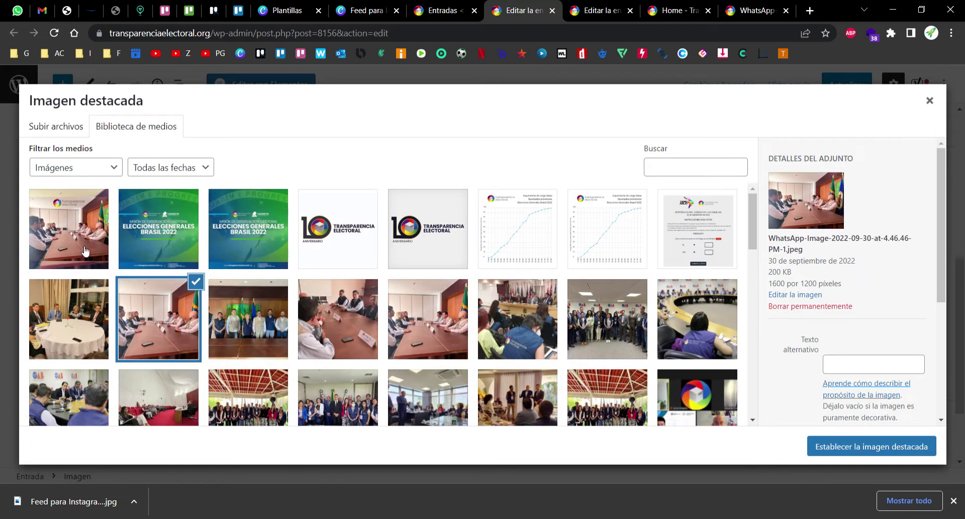
click(89, 245)
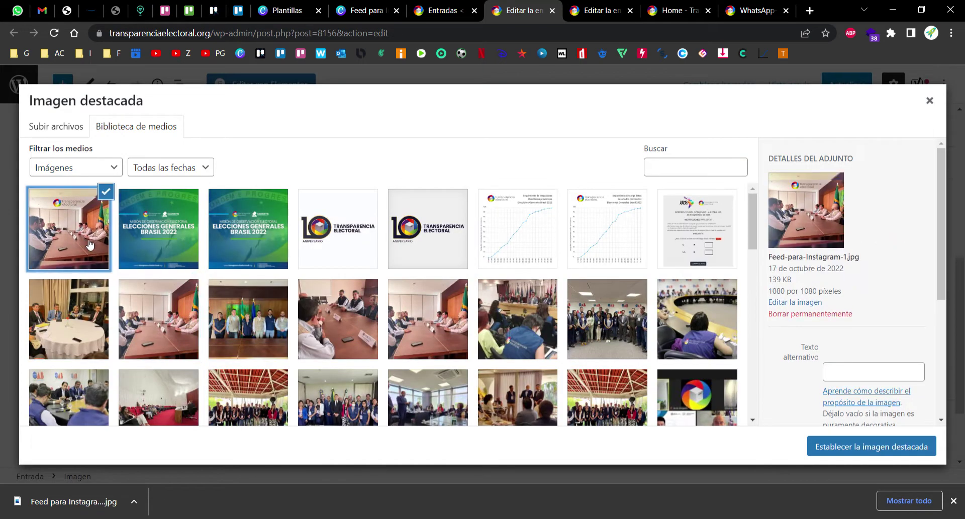
click(885, 452)
scroll(860, 225, up, 6)
click(847, 85)
- In the other open post, upload the downloaded page 3 JPG to the media library and set it as the featured image
click(600, 10)
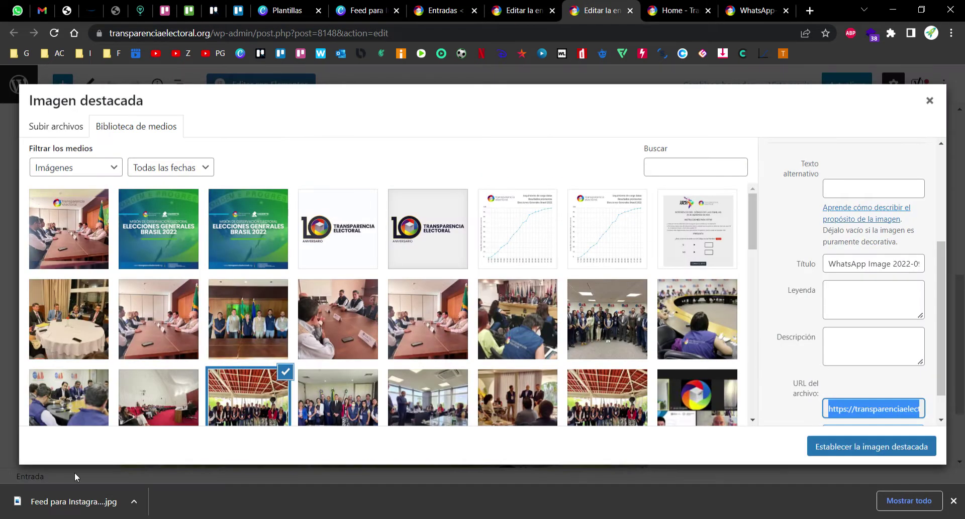
drag(76, 512, 156, 294)
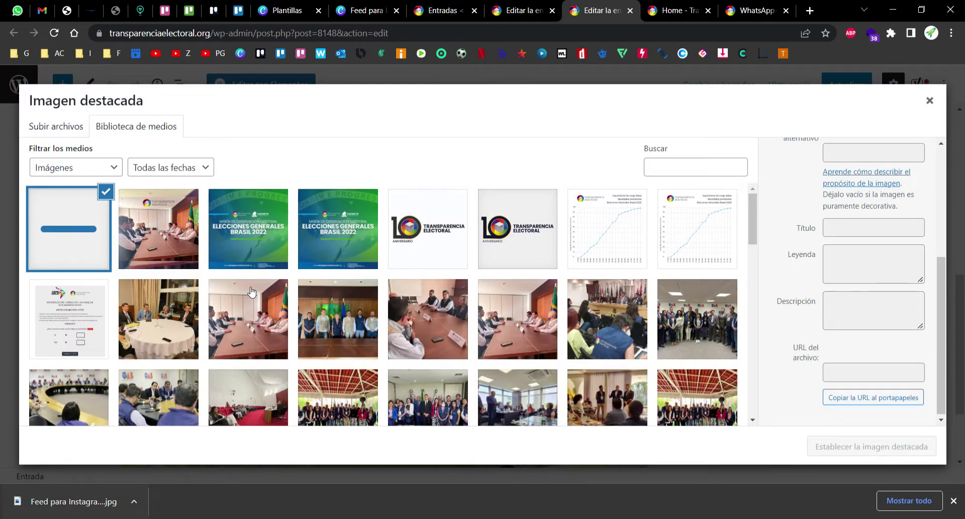
click(953, 501)
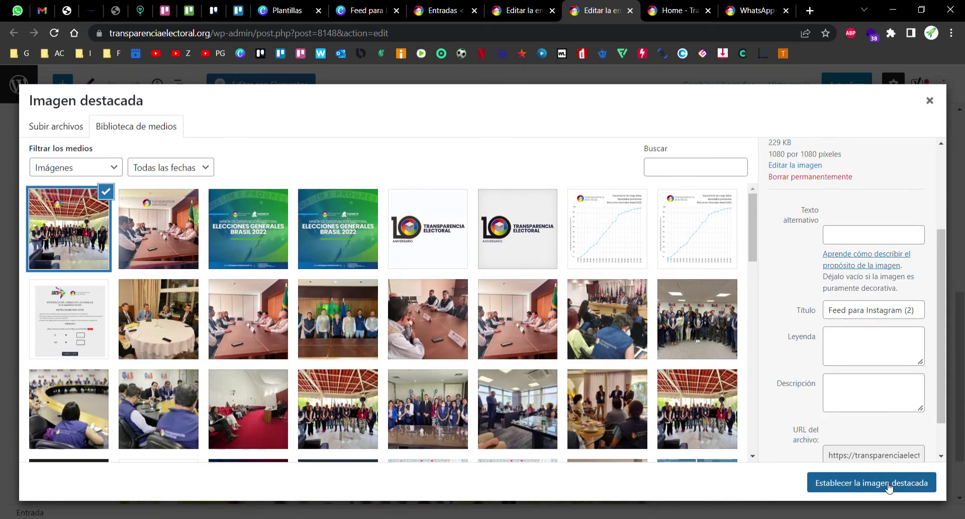
click(888, 487)
scroll(861, 201, up, 10)
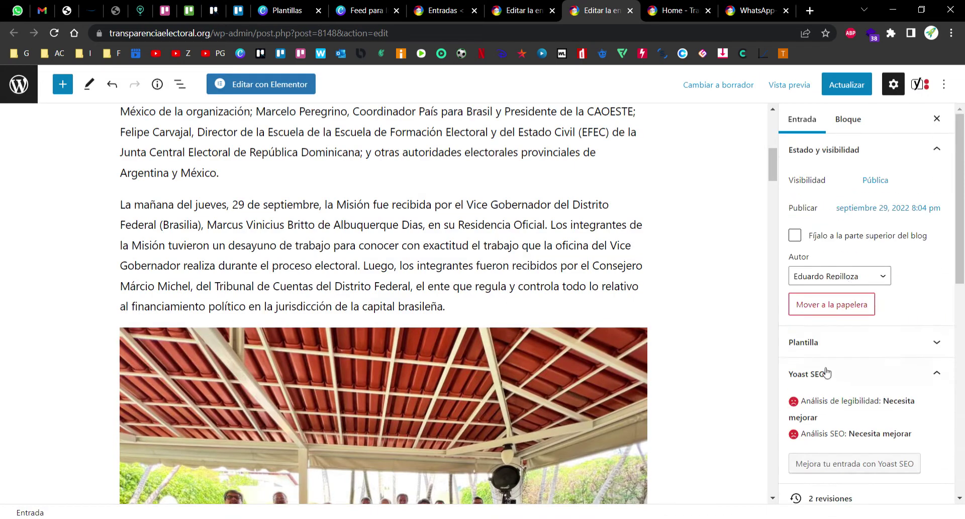
- Close the photo tab, refresh the home page and check the updated post images in the Novedades carousel
click(676, 16)
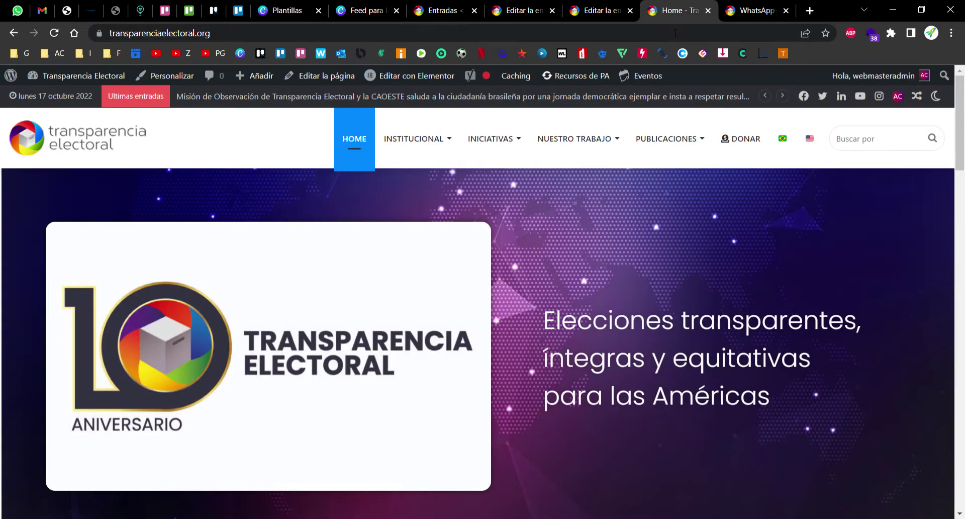
click(744, 13)
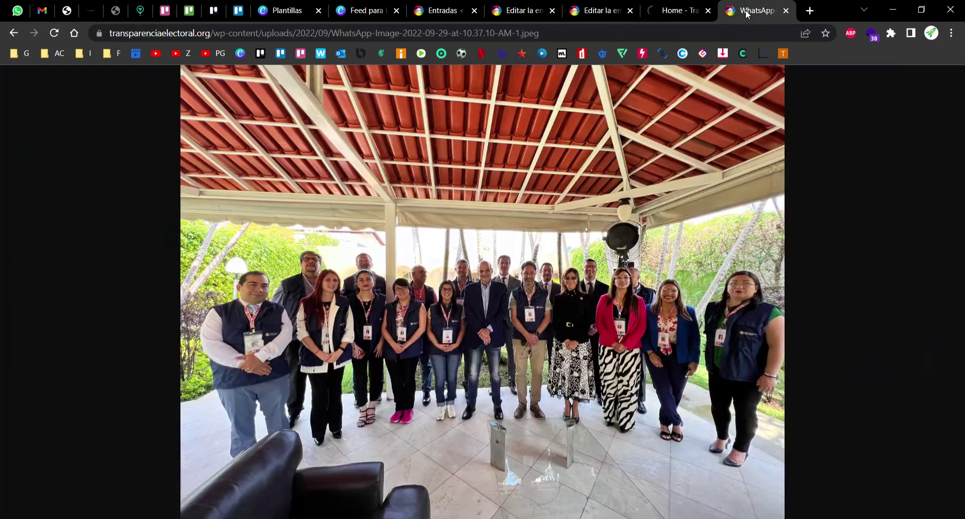
key(ctrl+w)
key(F5)
scroll(470, 350, down, 20)
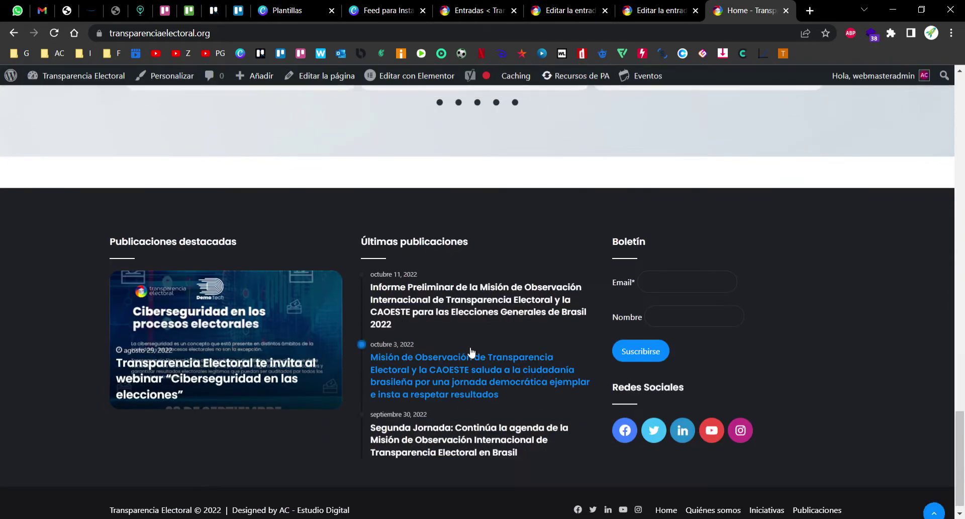
scroll(472, 354, up, 5)
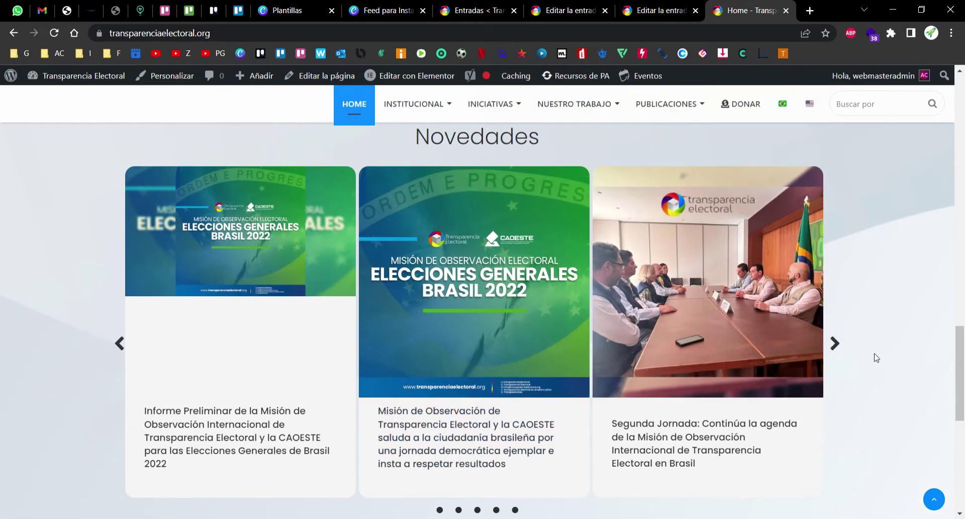
click(835, 345)
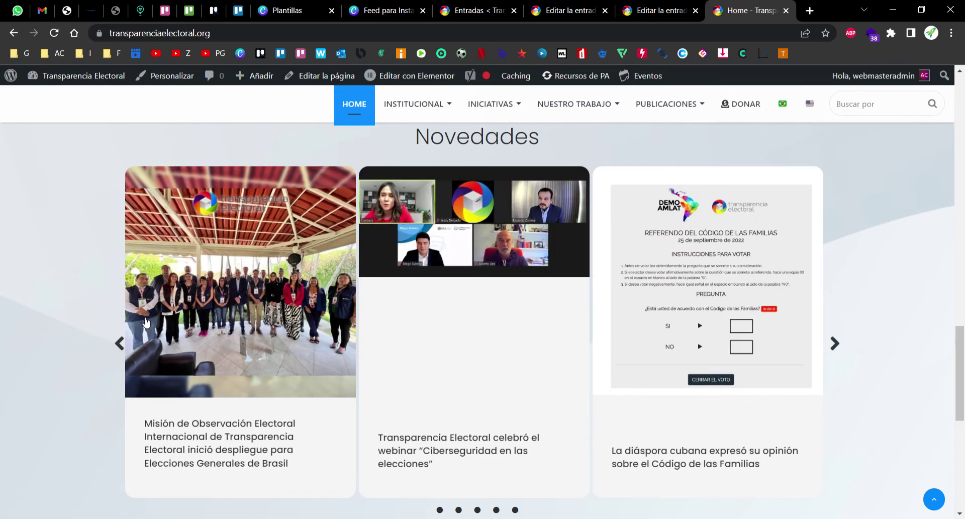
click(119, 344)
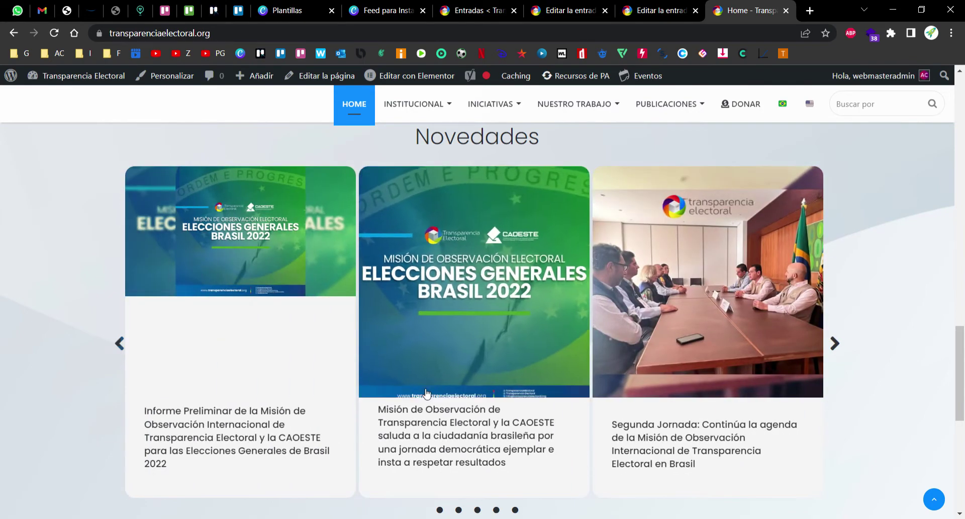
- Open the Informe Preliminar post for editing, replace its featured image with the square Elecciones Generales Brasil 2022 image and update the post
click(212, 193)
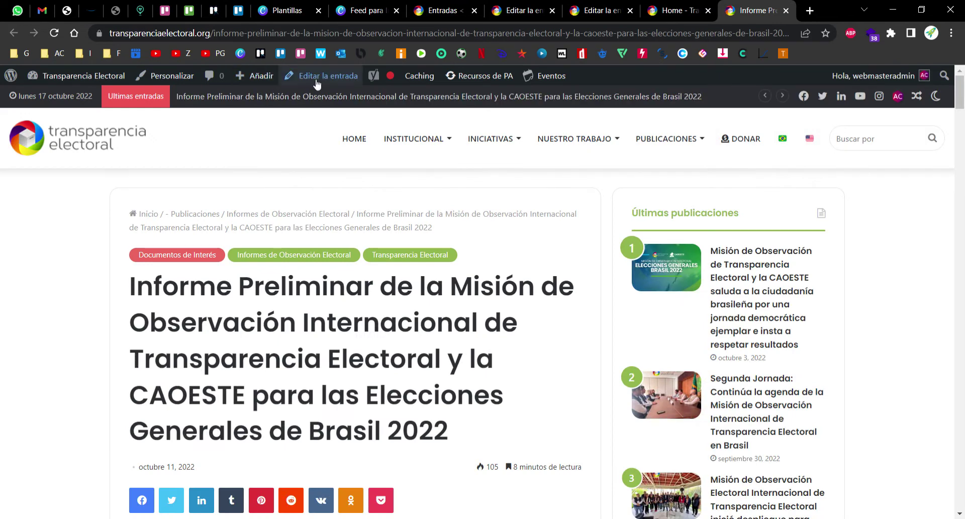
click(318, 75)
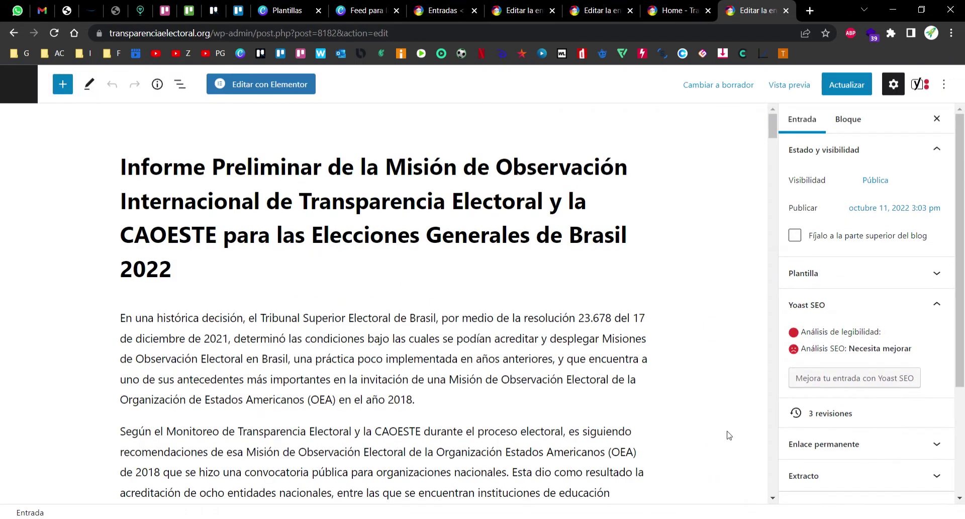
scroll(872, 317, down, 6)
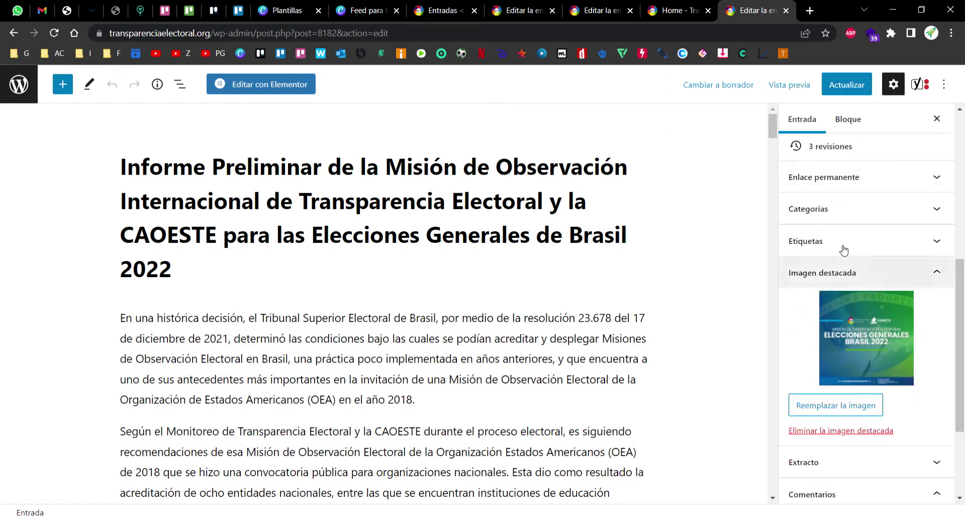
click(850, 324)
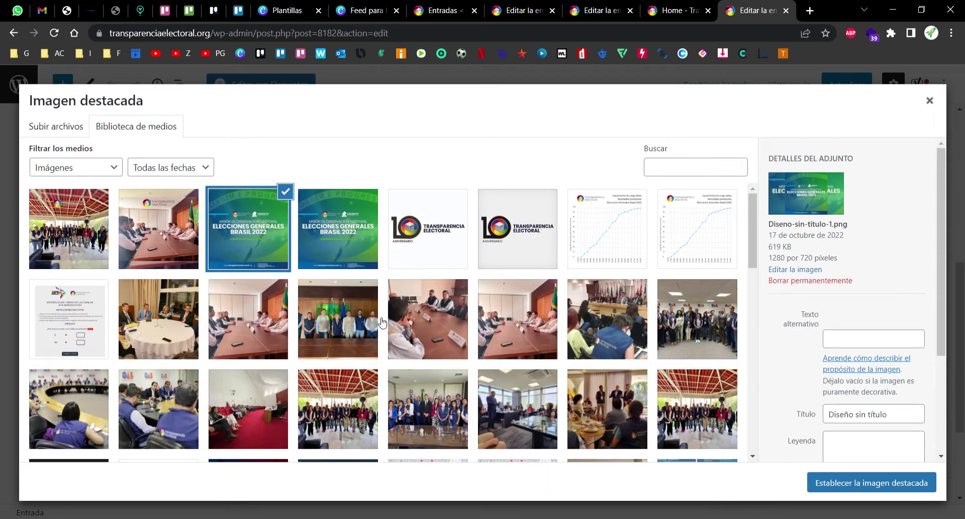
click(352, 215)
scroll(352, 216, down, 3)
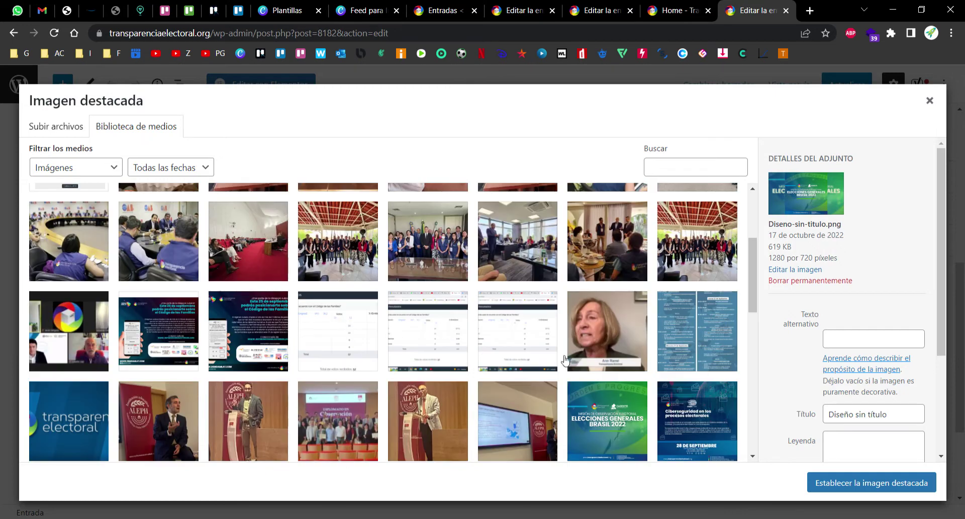
click(619, 398)
click(871, 482)
scroll(868, 174, up, 5)
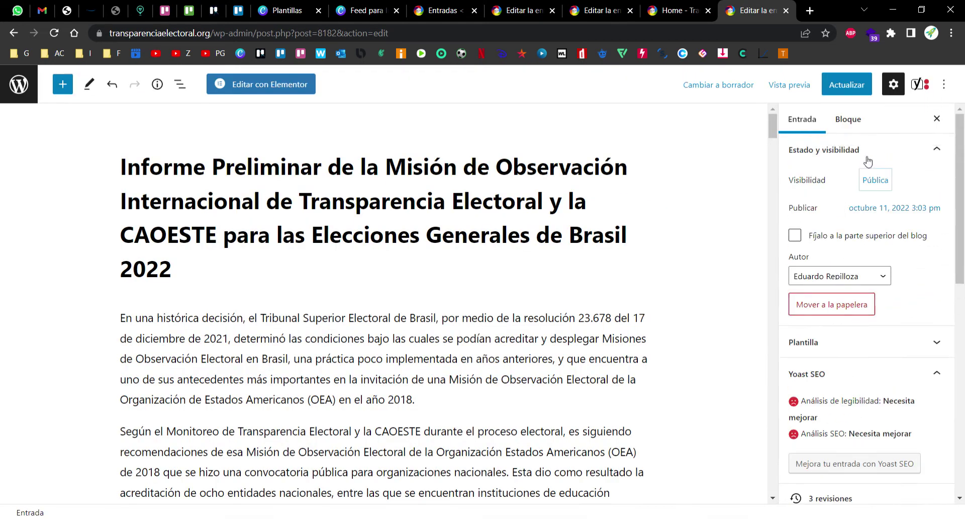
click(857, 89)
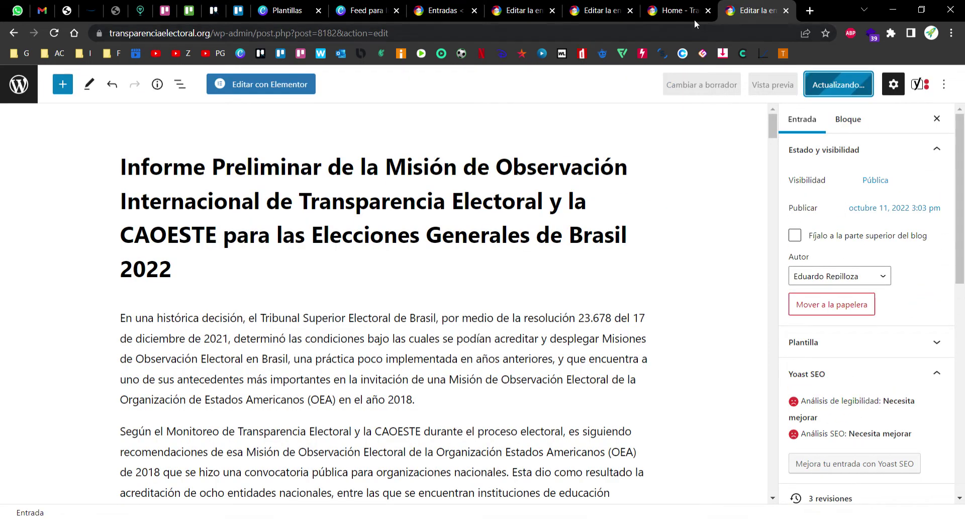
- Refresh the home page, open the Ciberseguridad webinar and Ley de Lemas posts from Novedades in new tabs, and close the home and Informe Preliminar tabs
click(674, 13)
key(F5)
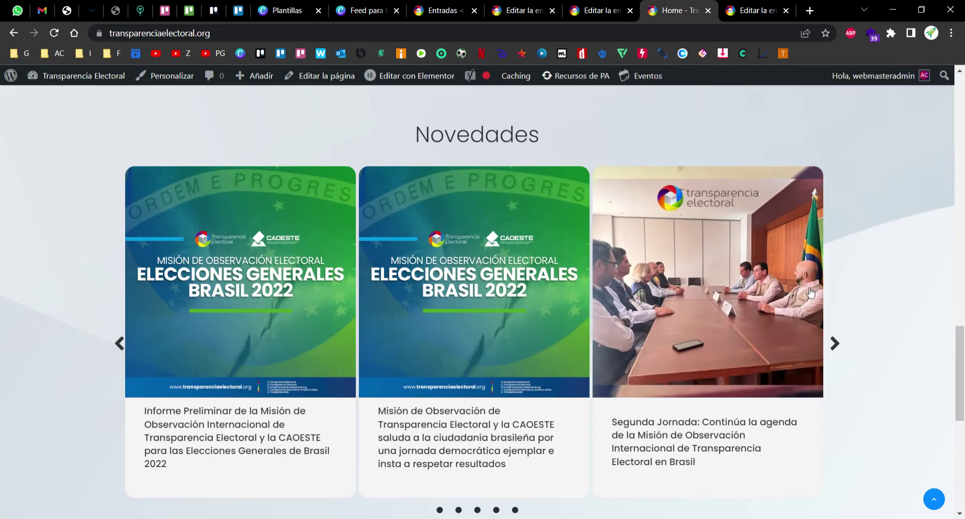
click(843, 343)
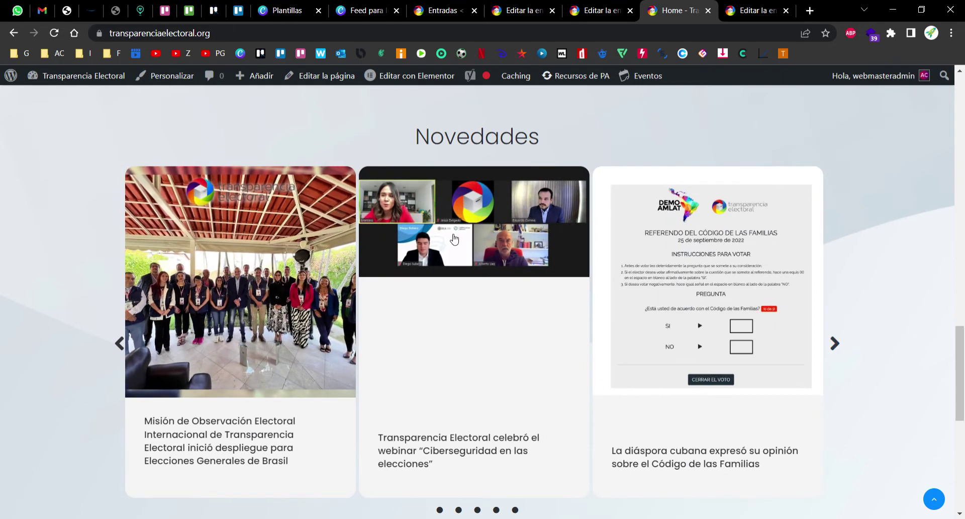
middle_click(484, 266)
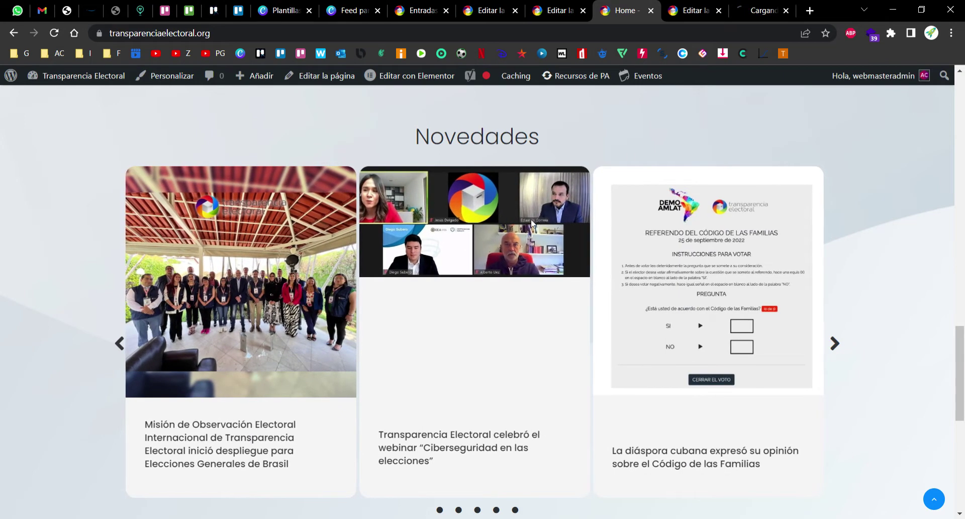
click(842, 355)
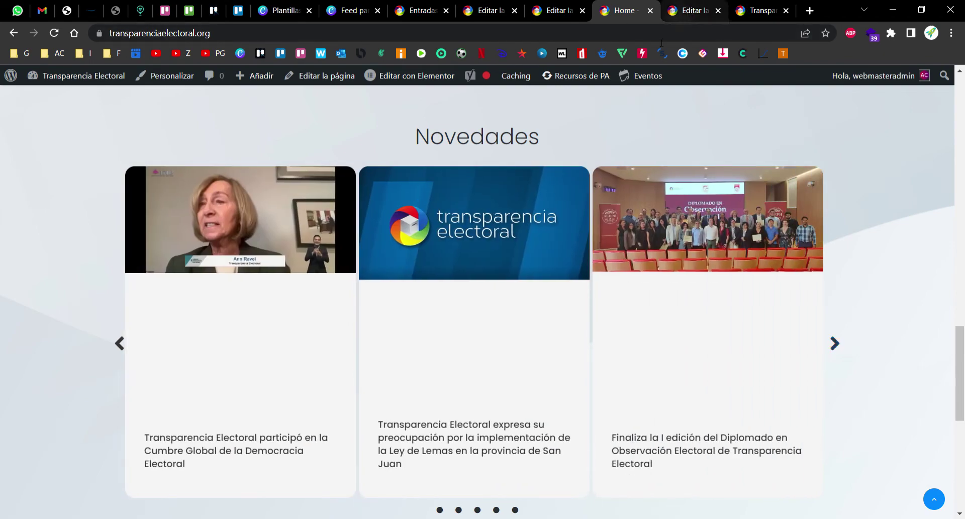
middle_click(411, 438)
middle_click(593, 14)
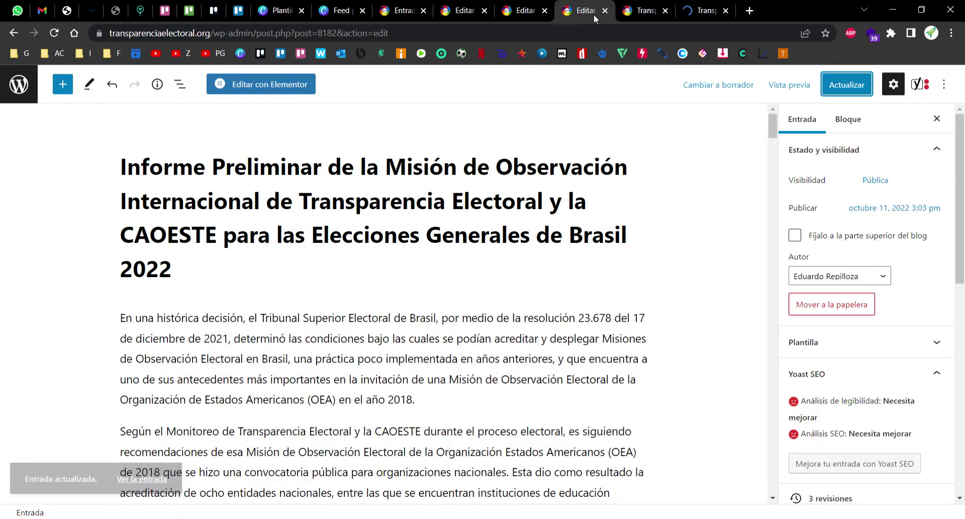
scroll(879, 283, down, 8)
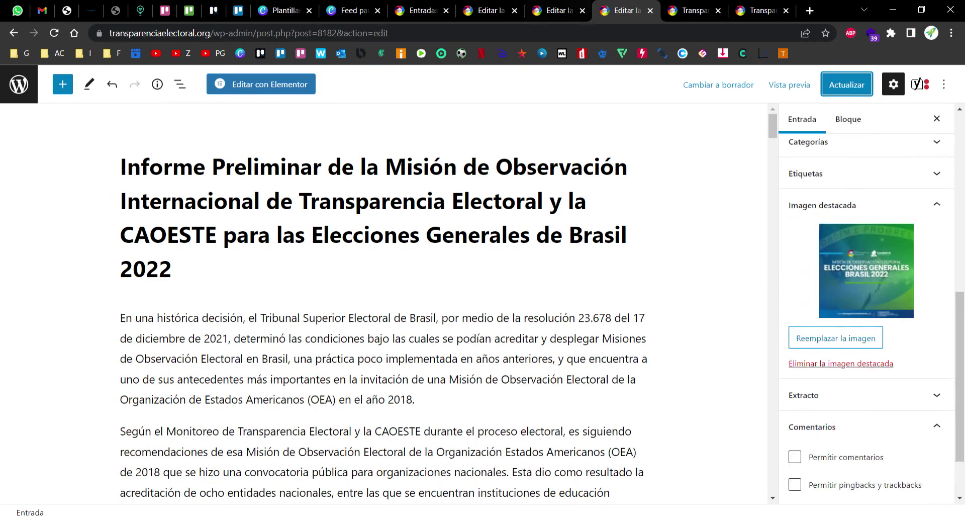
middle_click(611, 15)
- Open the editors of the Ciberseguridad webinar post and the Ley de Lemas post in new tabs
scroll(782, 340, down, 5)
scroll(429, 183, up, 5)
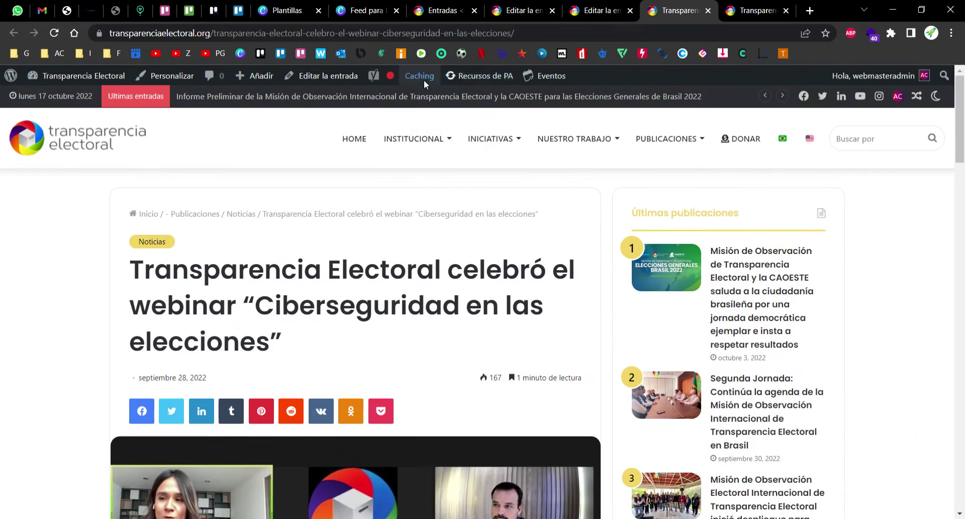
middle_click(333, 76)
click(759, 10)
scroll(277, 203, down, 7)
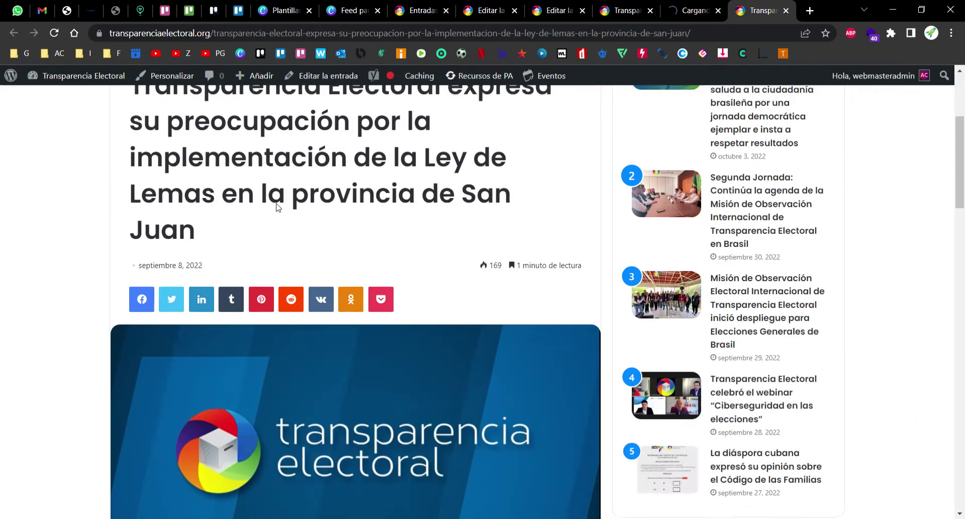
scroll(277, 203, up, 5)
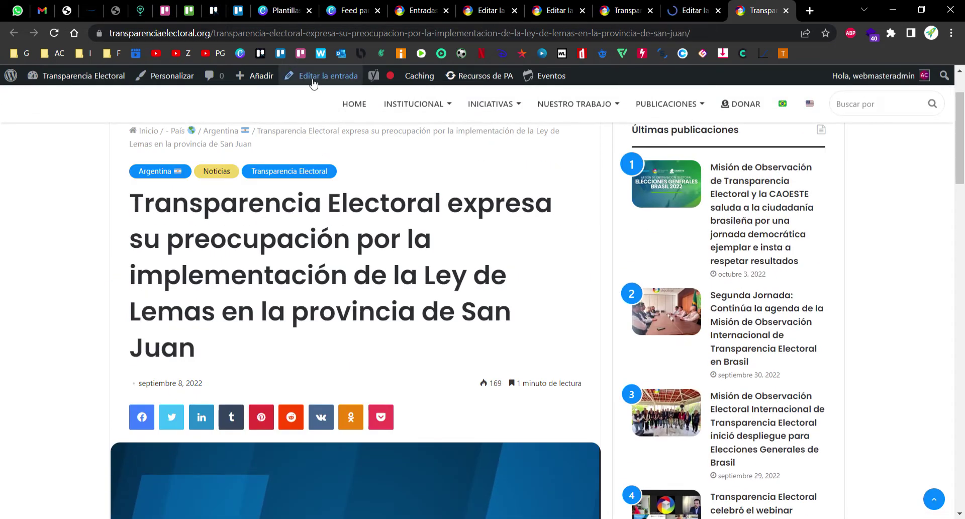
middle_click(312, 78)
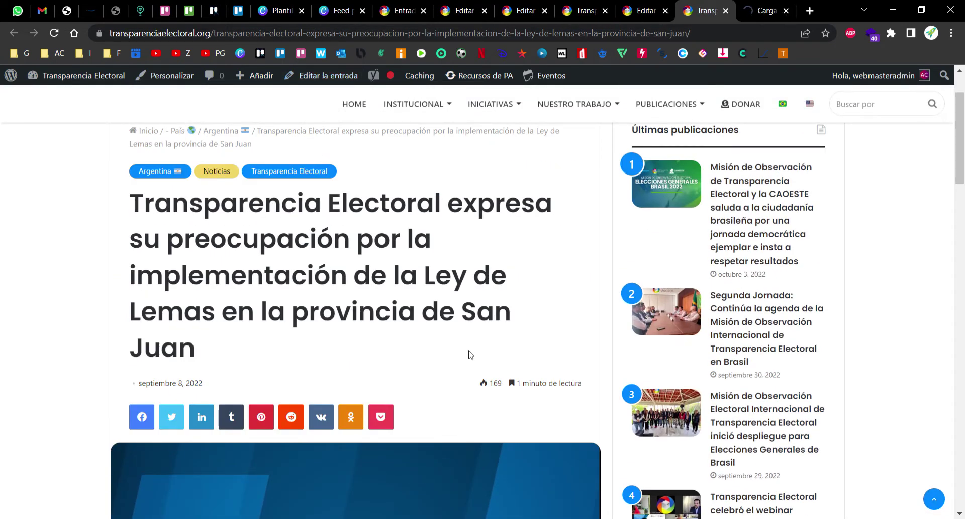
- Copy the Ley de Lemas post's Alerta_Comunicado-Transparencia-Electoral.png image and paste it onto a duplicate of page 3 in the Canva design
middle_click(723, 53)
click(763, 12)
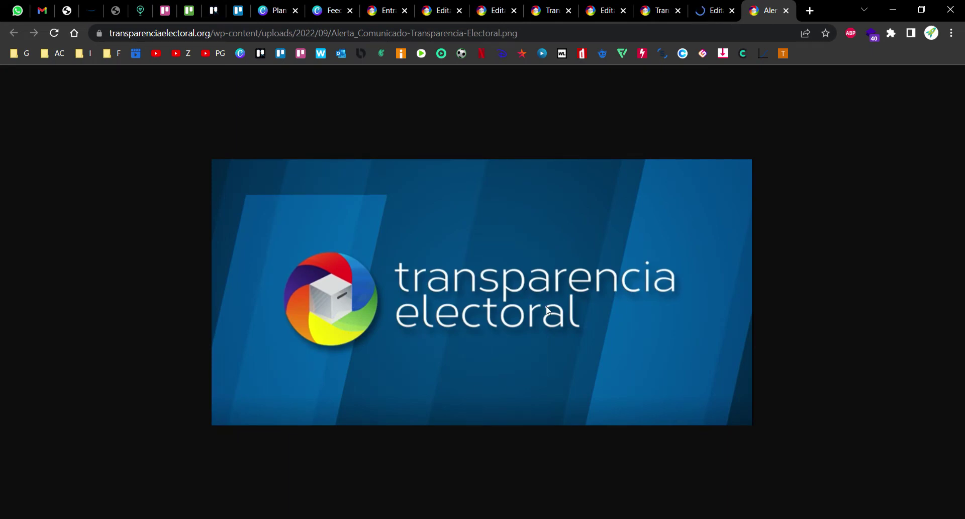
click(282, 12)
click(328, 10)
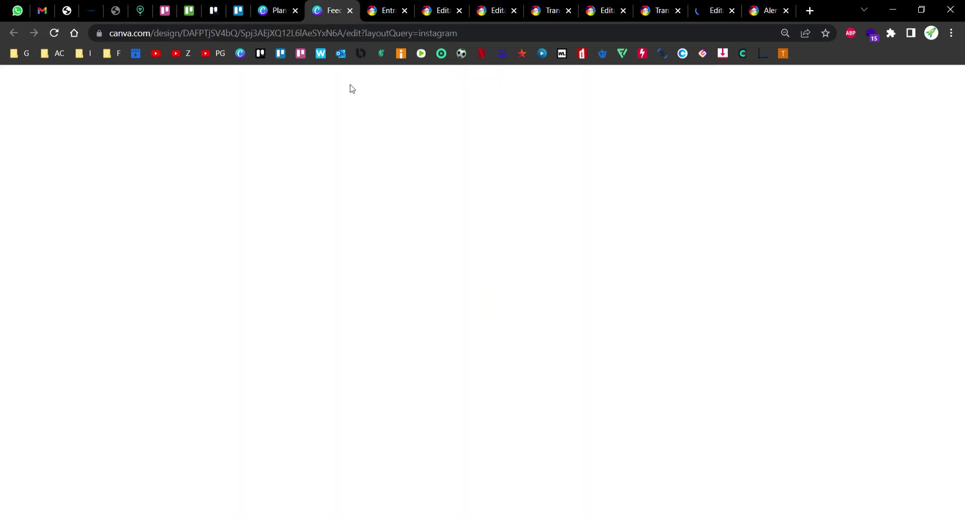
click(692, 147)
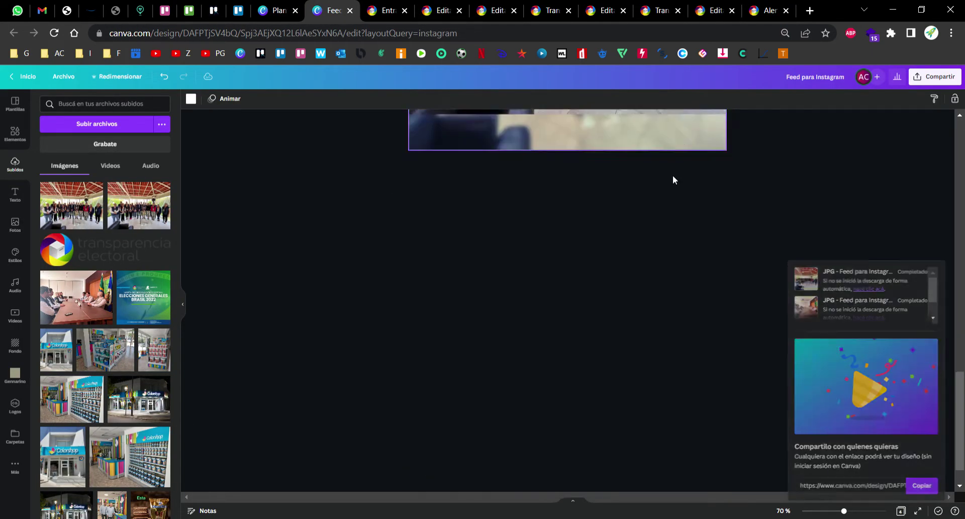
click(559, 324)
key(ctrl+v)
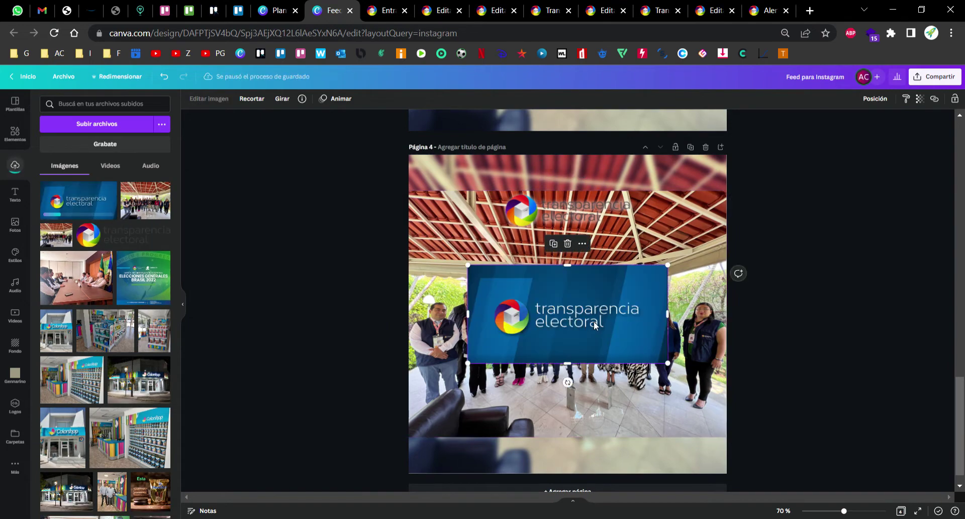
- Remove the old photos and logo from page 4 and fill the page with the blue Transparencia Electoral image
key(Delete)
click(690, 304)
key(Delete)
click(567, 213)
key(Delete)
drag(570, 296, 573, 304)
double_click(573, 305)
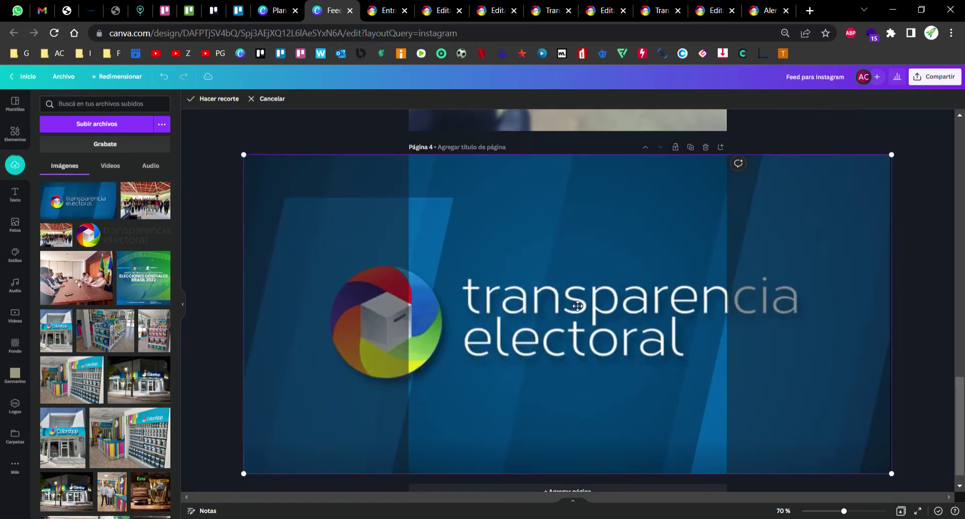
- Shrink the blue image to 1080 by 640 and centre it vertically on page 4
click(272, 136)
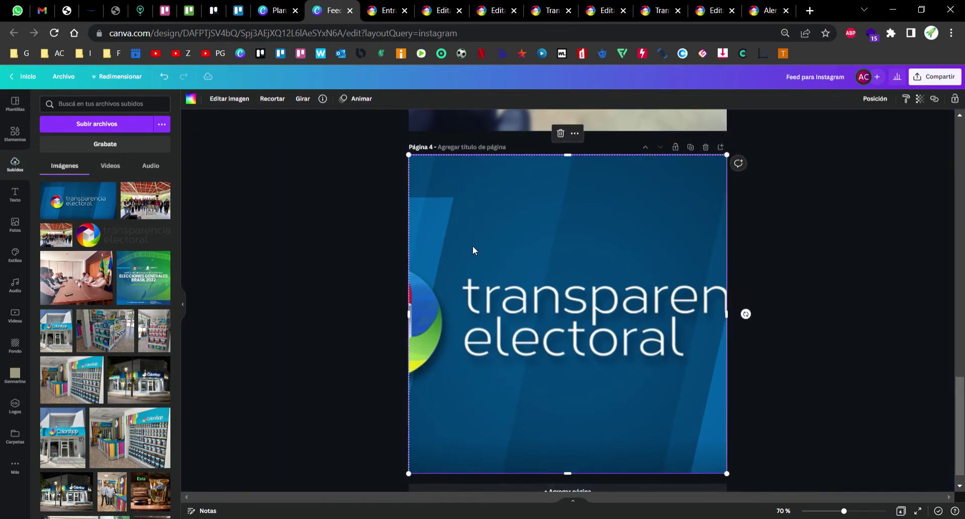
drag(577, 483, 567, 354)
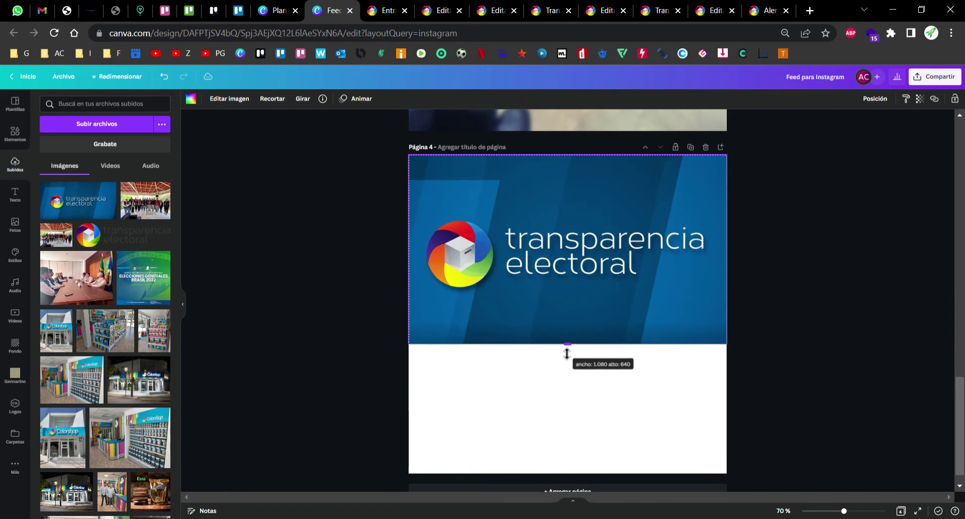
drag(573, 316, 573, 383)
- Duplicate the blue image and place the copy directly above the original on page 4
click(580, 310)
key(ctrl+c)
key(ctrl+v)
drag(589, 322, 586, 135)
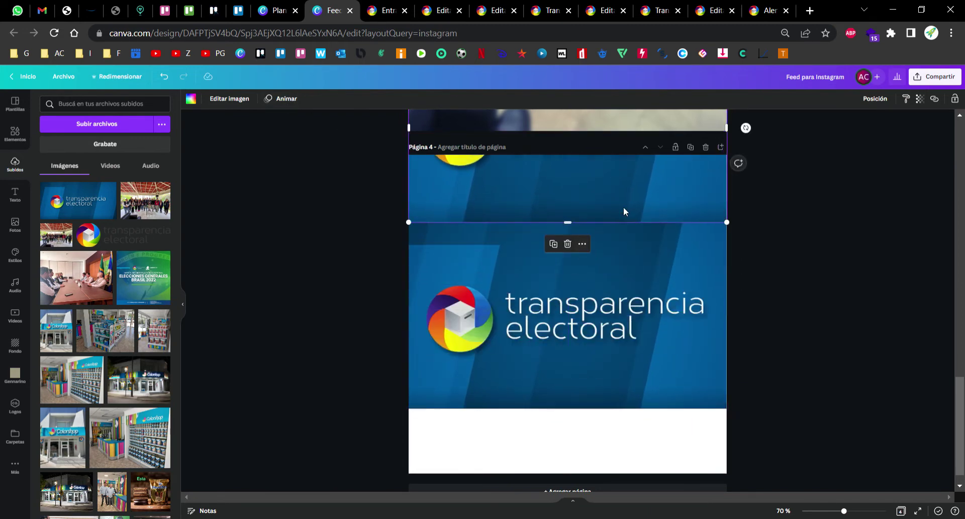
- Rotate the upper copy 180 degrees and flip it horizontally so it mirrors the central image
drag(744, 129, 232, 134)
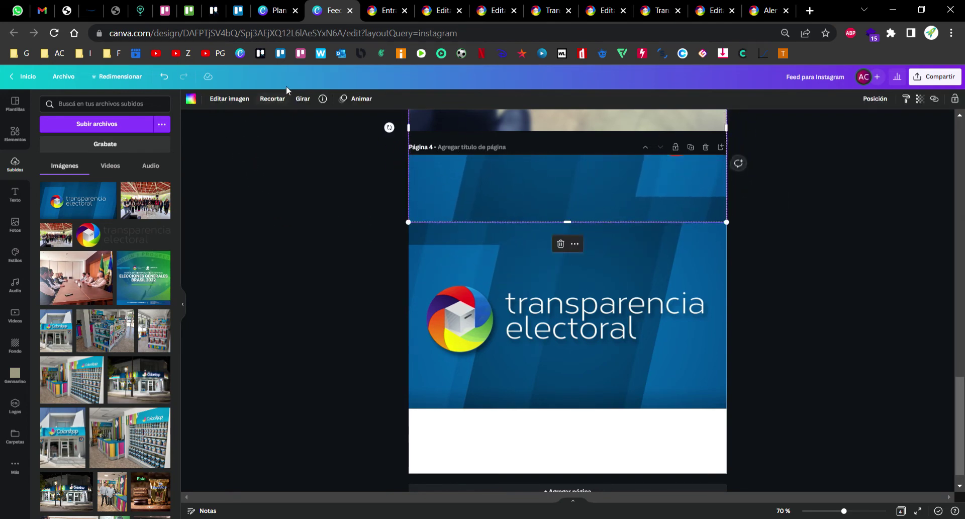
click(303, 98)
click(331, 121)
click(283, 245)
click(283, 244)
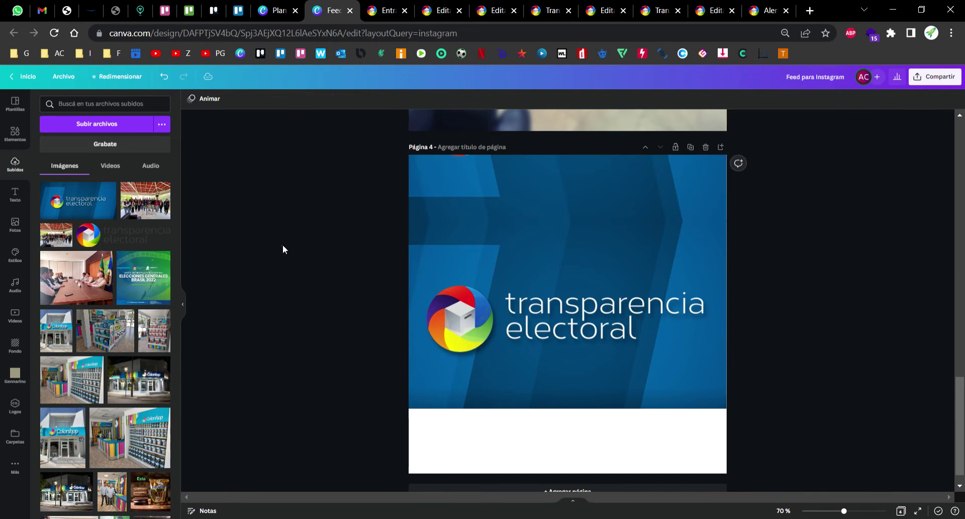
- Duplicate the central blue image and place the copy directly below it to cover the white strip on page 4
click(599, 270)
key(ctrl+c)
key(ctrl+v)
drag(636, 382, 589, 518)
drag(632, 423, 674, 444)
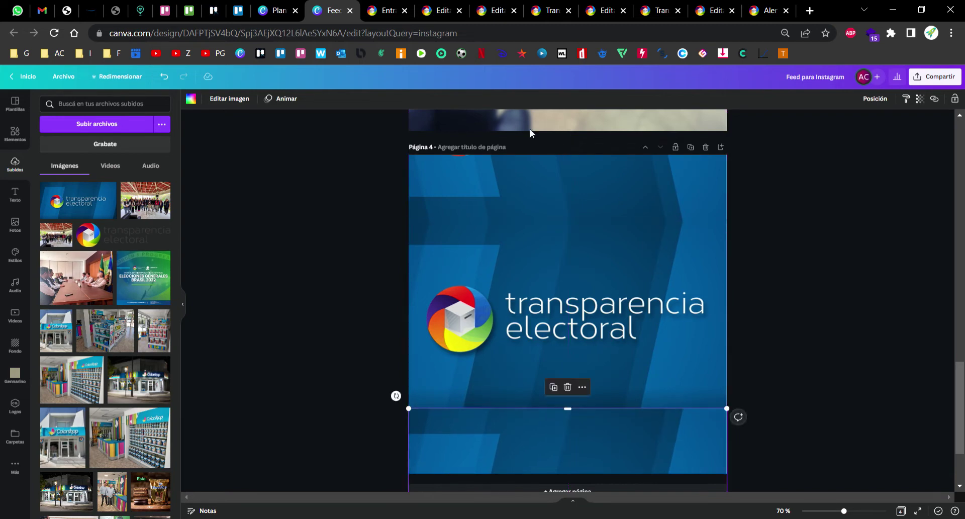
scroll(449, 382, down, 3)
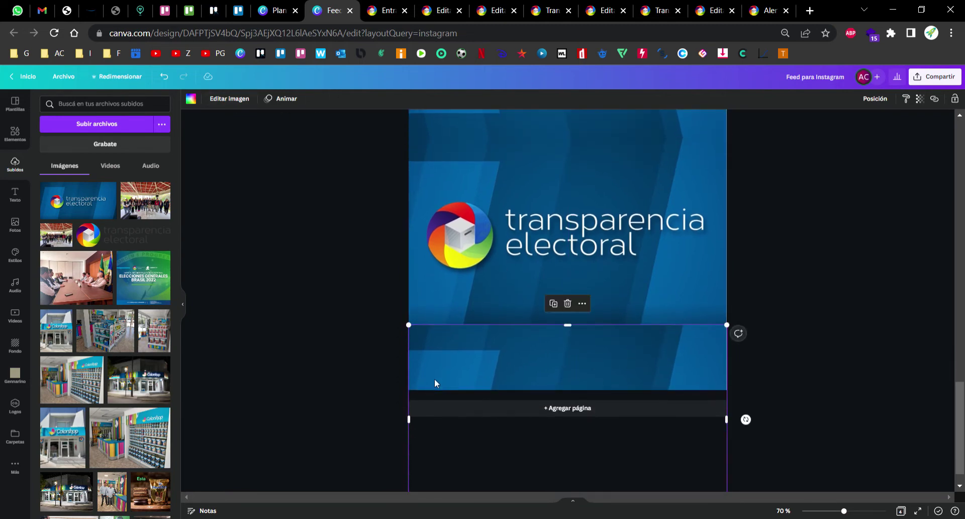
- Flip the lower blue copy vertically so it mirrors the central image on page 4
click(894, 363)
click(603, 418)
click(602, 417)
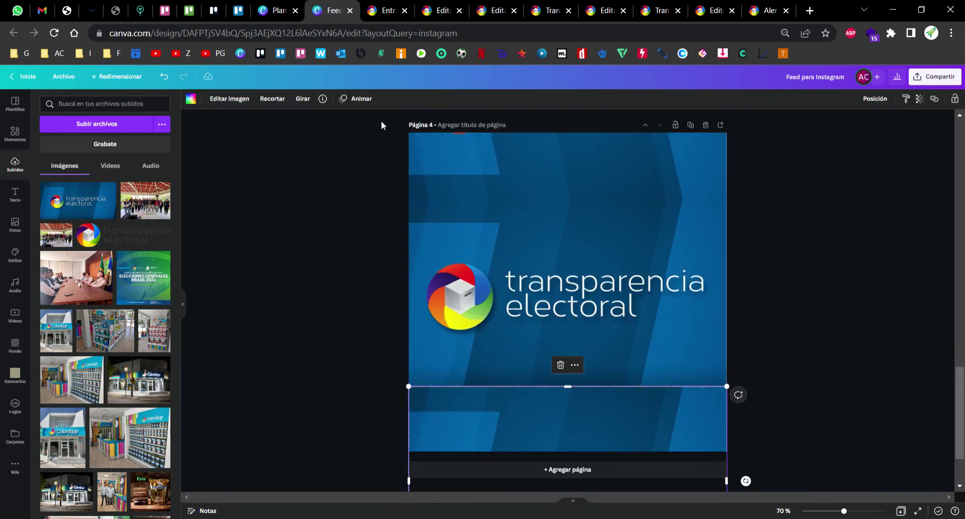
click(303, 98)
click(335, 129)
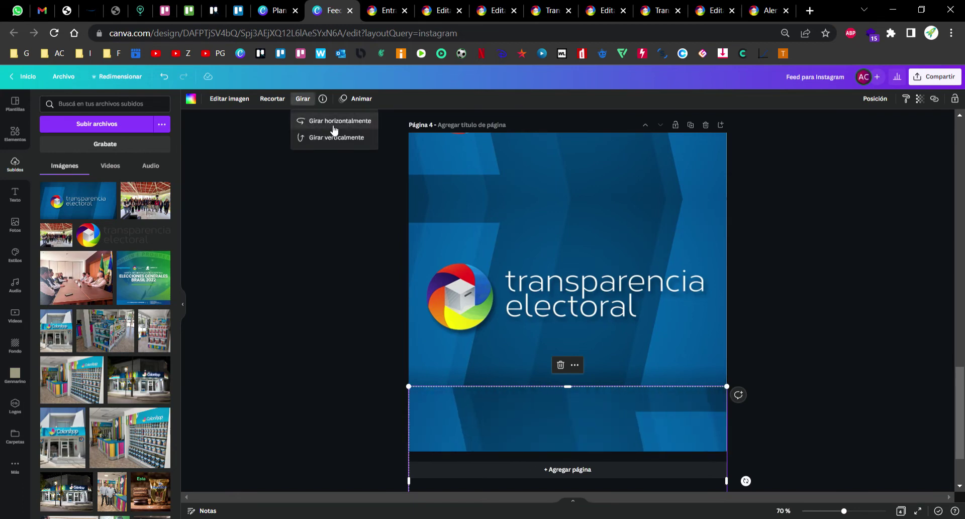
click(329, 139)
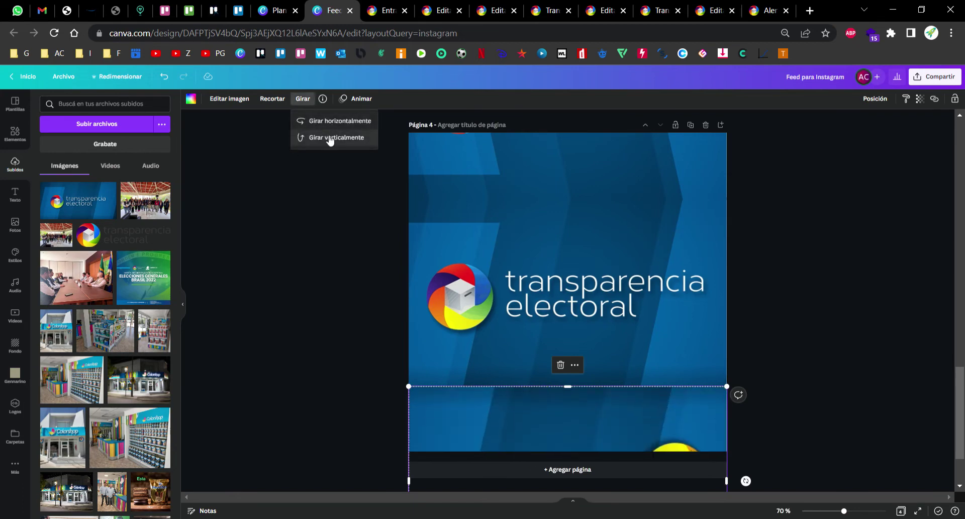
click(339, 121)
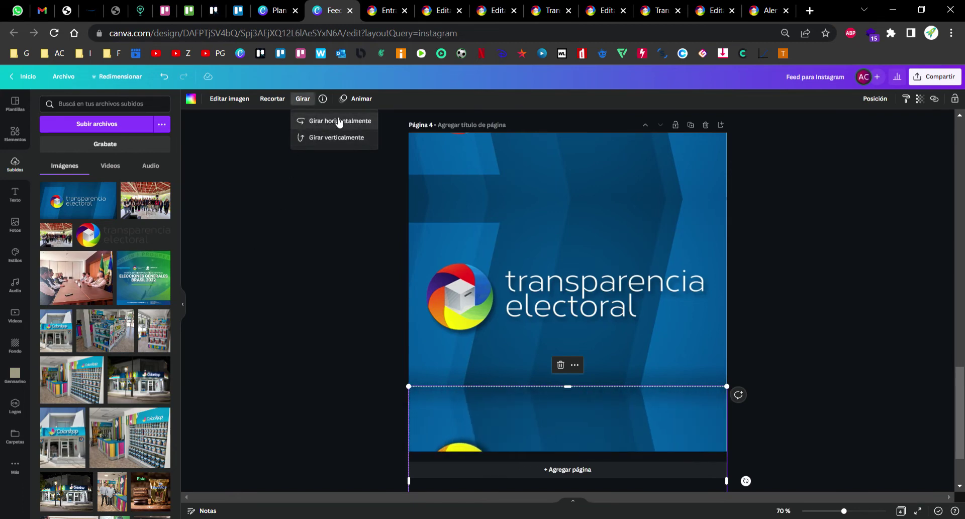
click(244, 353)
click(245, 353)
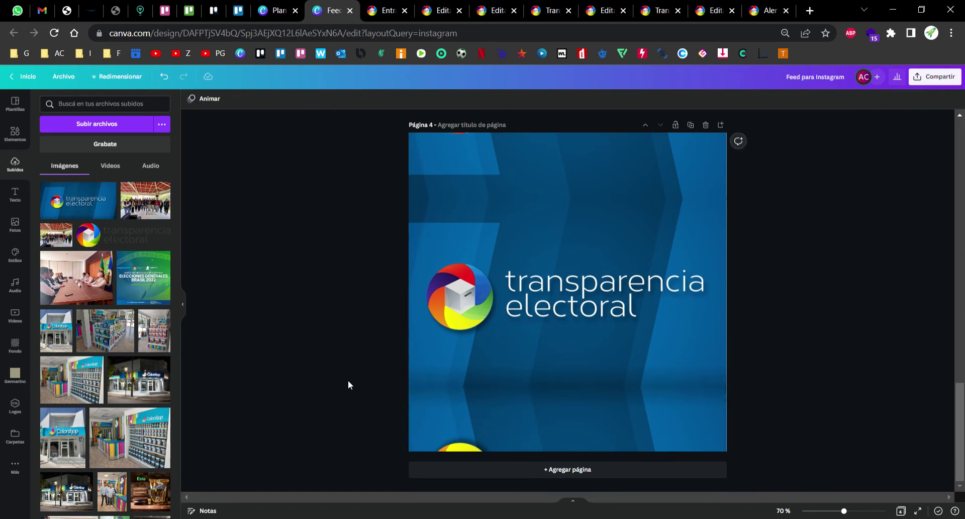
- Select the three blue images on page 4 together, enlarge them slightly beyond both side edges and reposition them to cover the page
drag(322, 204, 535, 394)
click(297, 316)
drag(312, 143, 498, 431)
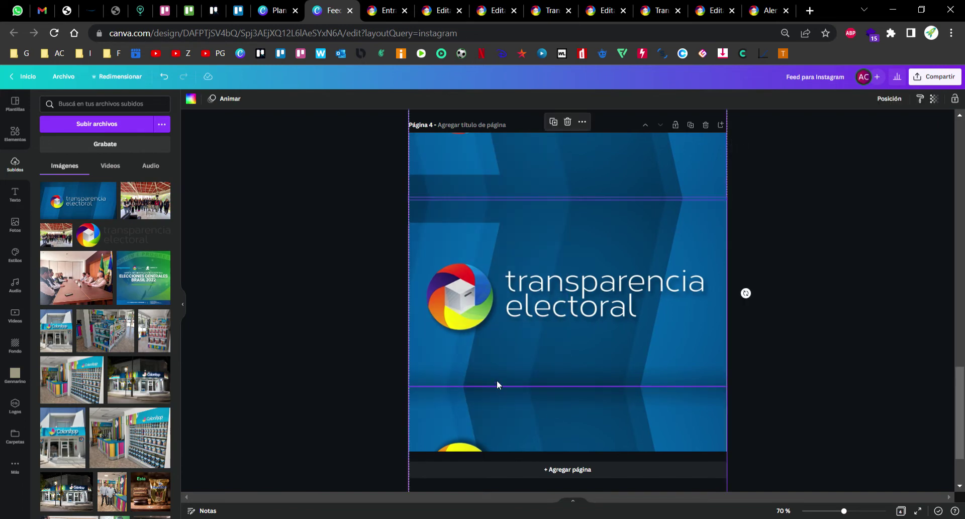
scroll(496, 381, up, 3)
drag(415, 189, 392, 189)
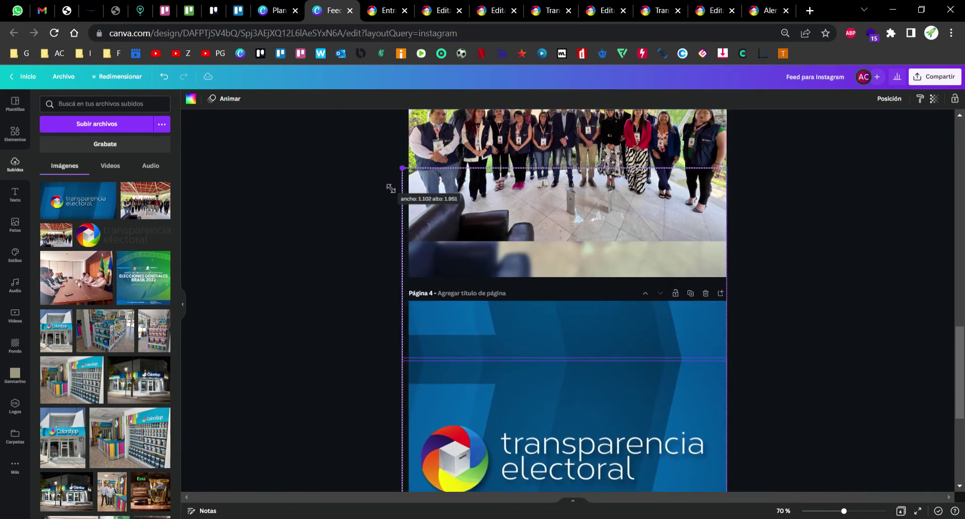
scroll(526, 392, down, 3)
scroll(743, 430, down, 1)
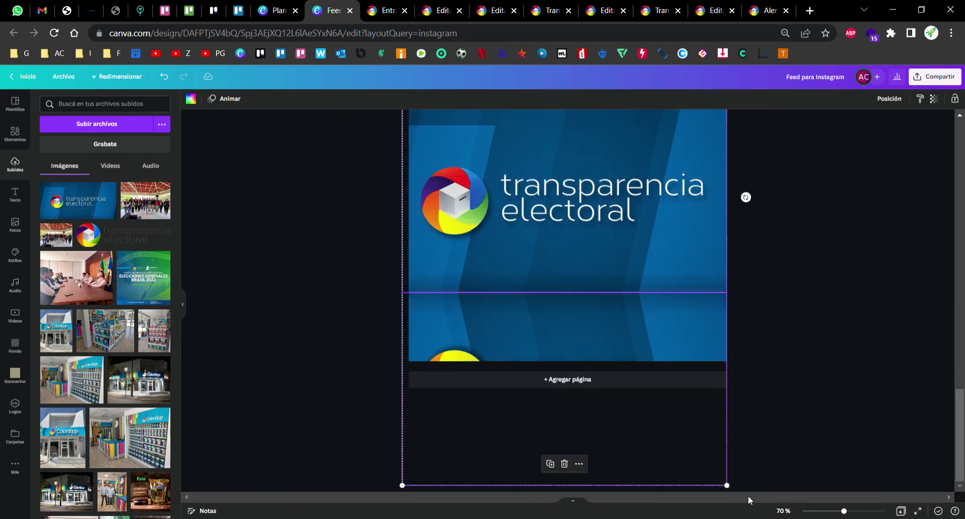
drag(734, 491, 757, 516)
scroll(704, 400, up, 3)
drag(681, 395, 680, 386)
scroll(821, 360, down, 2)
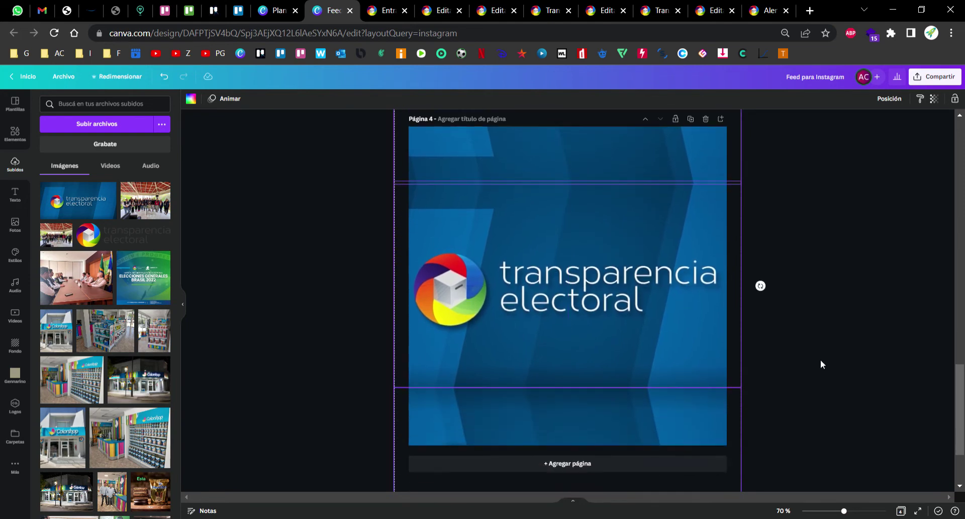
click(820, 360)
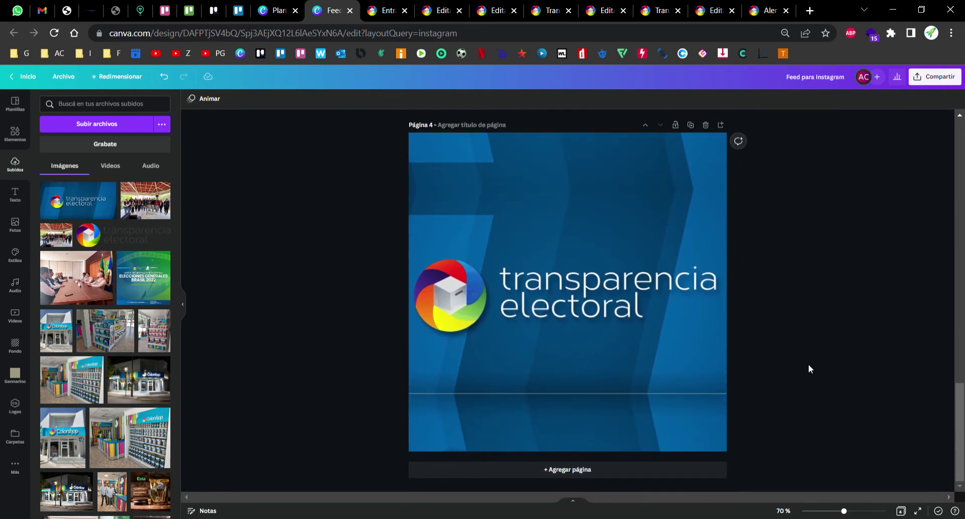
- Nudge the lower blue copy on page 4 to close the thin seam beneath the central image
click(645, 420)
click(832, 387)
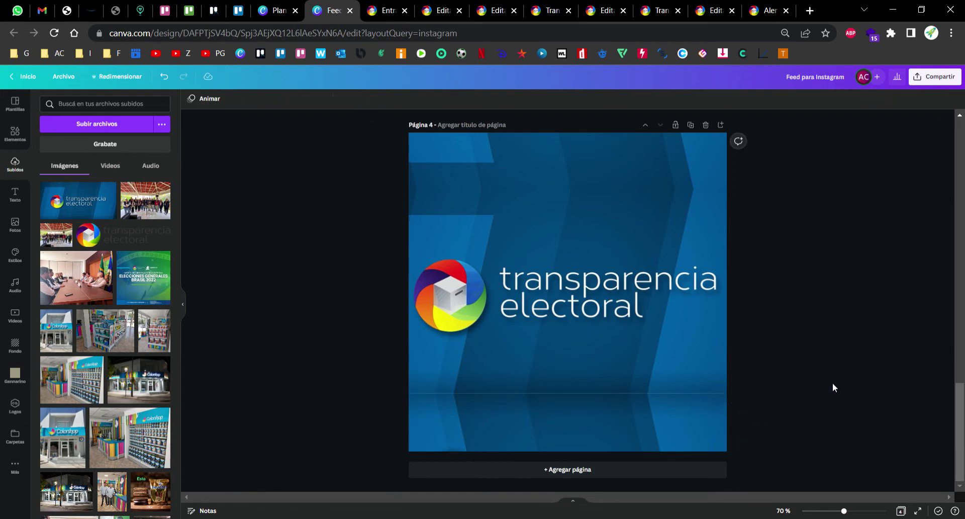
click(625, 376)
click(846, 215)
- Download only page 4 of the design as a JPG
click(935, 77)
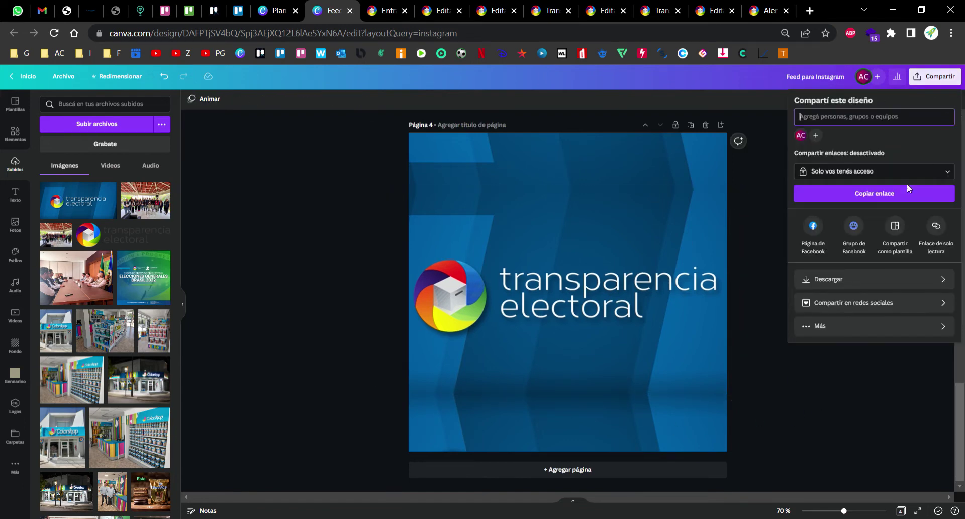
click(835, 278)
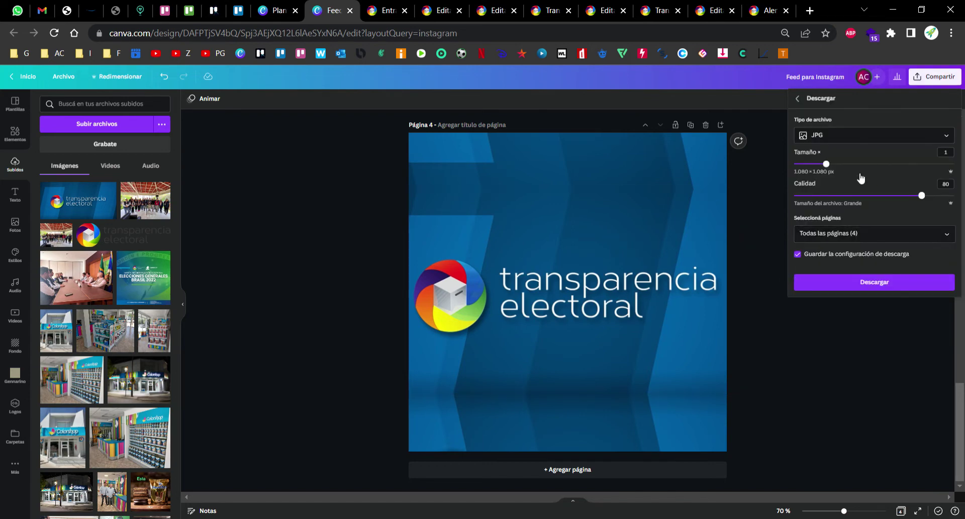
click(840, 242)
click(844, 260)
scroll(838, 343, down, 1)
click(840, 338)
click(846, 372)
click(842, 290)
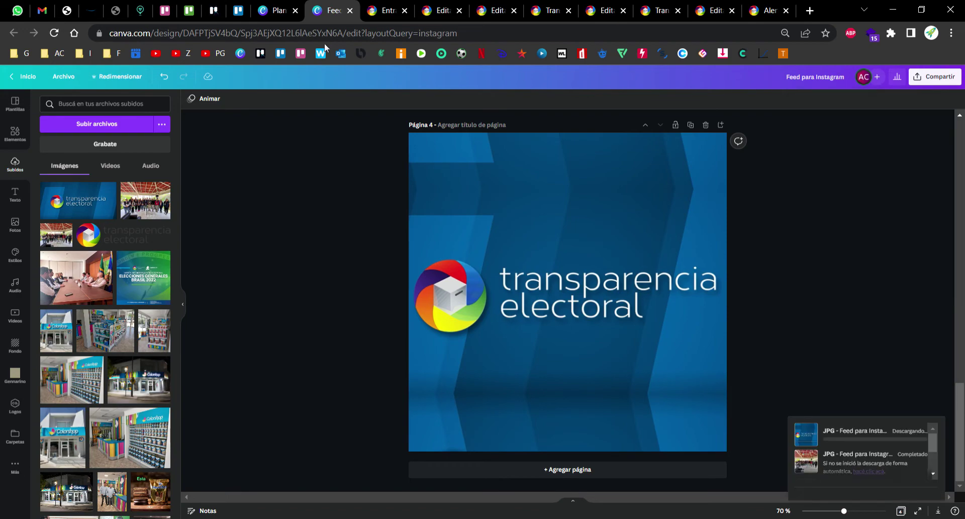
- Switch to the WordPress post about San Juan's Ley de Lemas and upload Feed para Instagram (3).jpg in its featured image selection
click(379, 15)
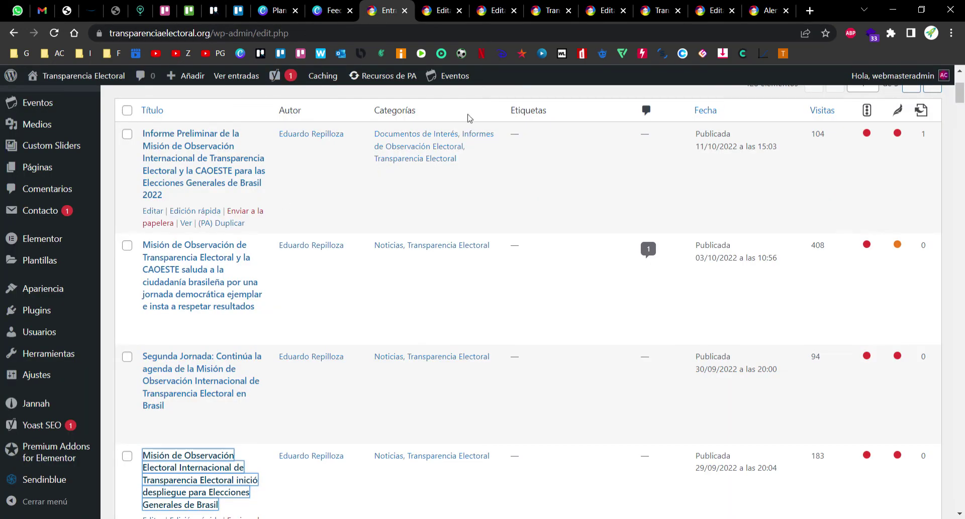
click(720, 17)
scroll(725, 196, down, 5)
scroll(862, 352, down, 5)
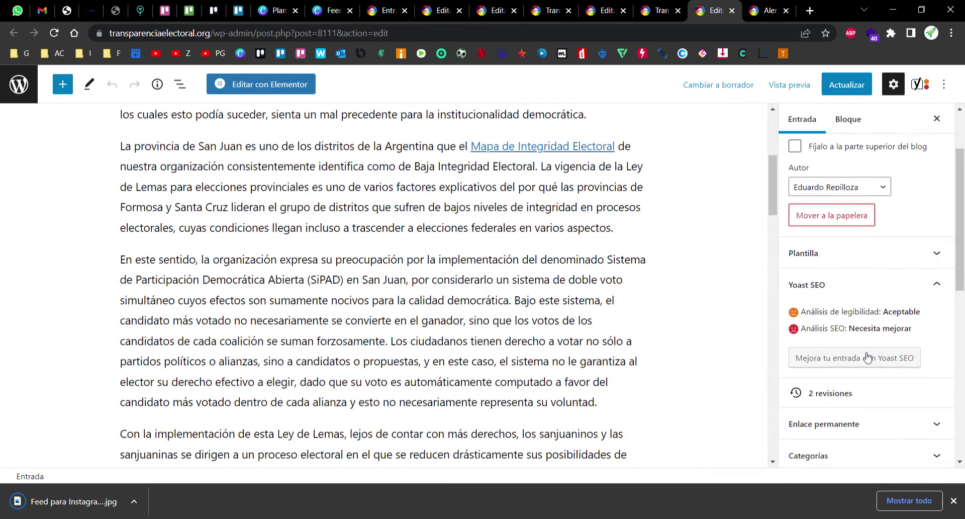
click(887, 414)
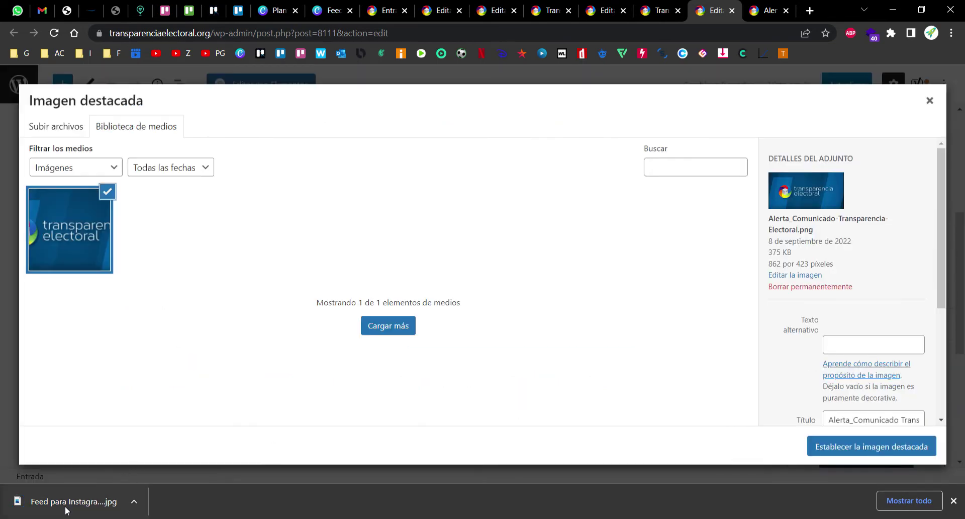
drag(121, 447, 149, 310)
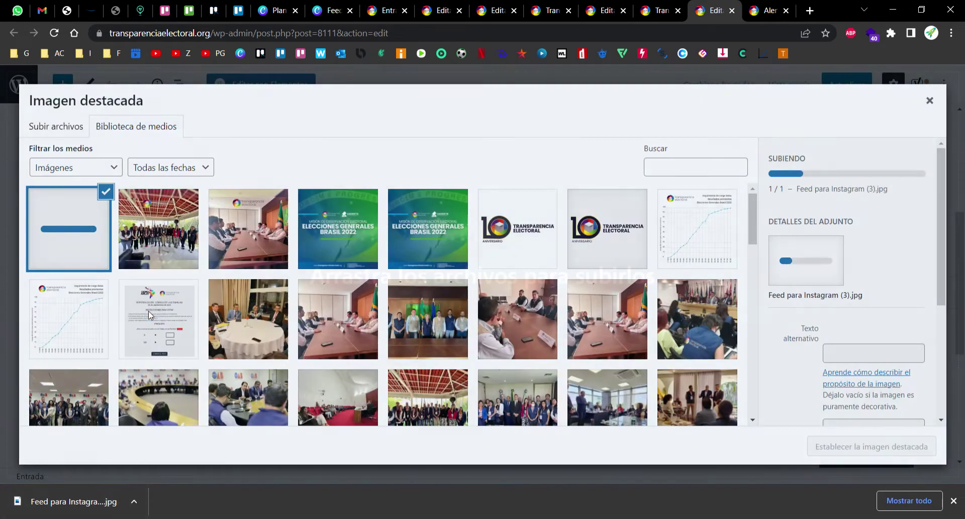
- Close the original Alerta_Comunicado image and set the uploaded square version as the post's featured image
click(760, 11)
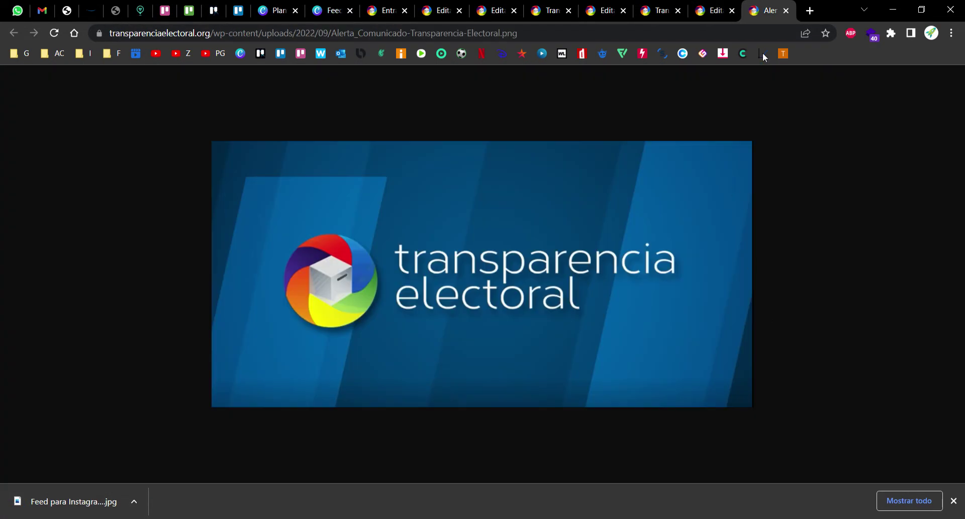
key(ctrl+w)
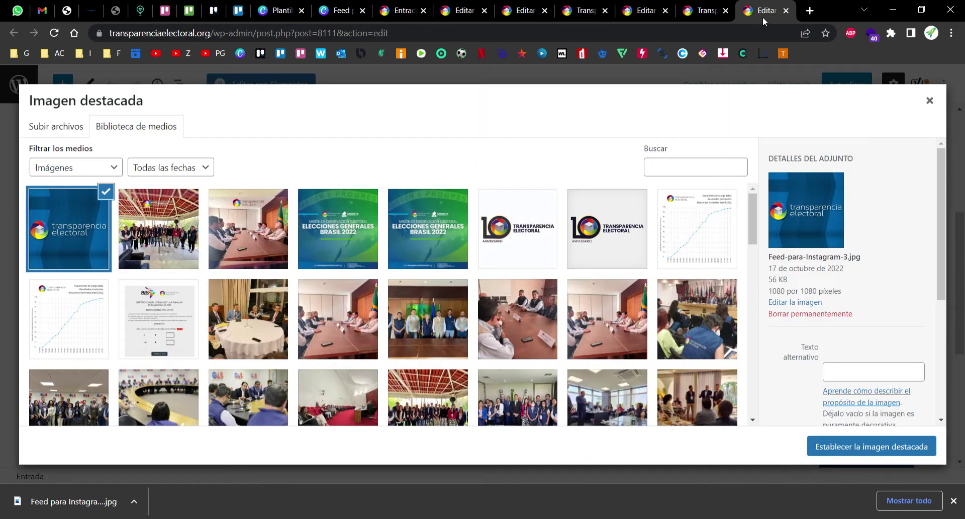
click(892, 447)
- Check the header image on the published Ley de Lemas post, and close that page
click(702, 12)
scroll(306, 268, down, 6)
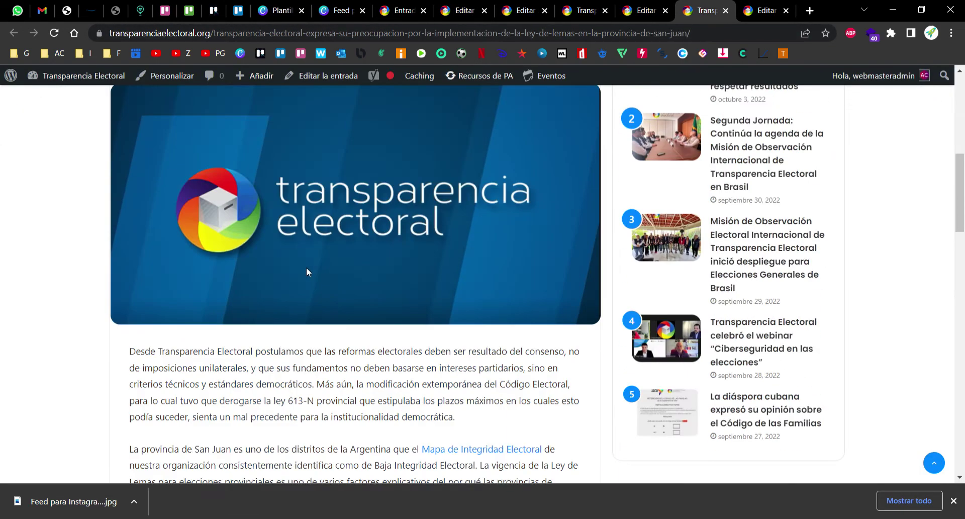
scroll(306, 265, down, 3)
scroll(578, 151, up, 4)
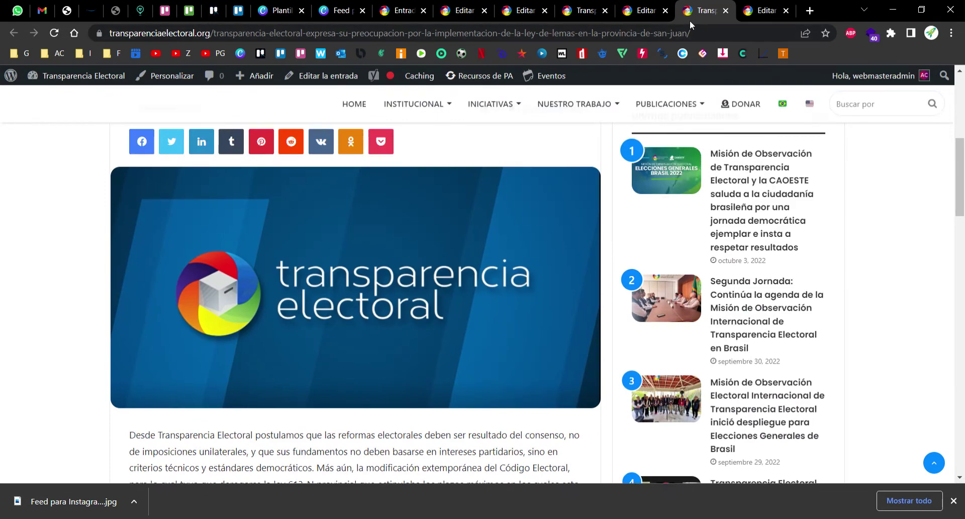
middle_click(708, 15)
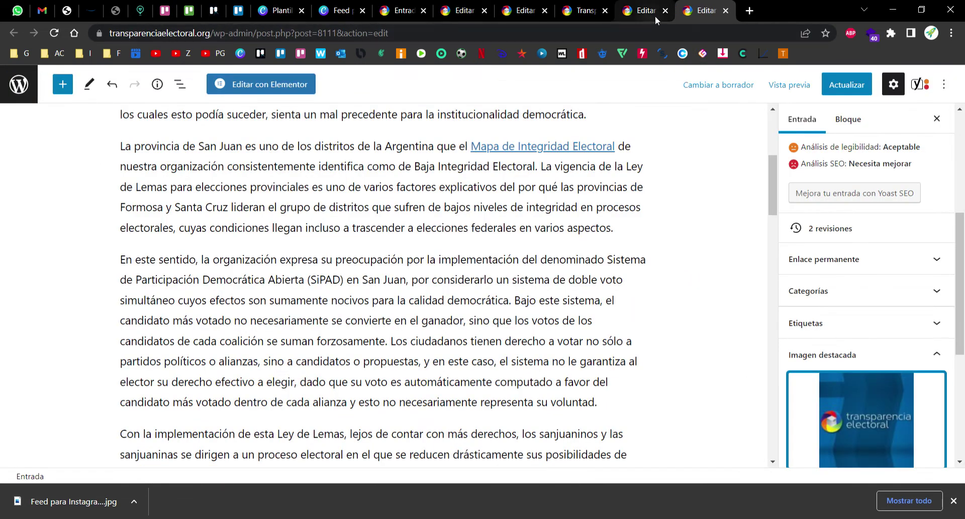
- Open the "Ciberseguridad en las elecciones" post's featured image from its file URL, copy the image and close it
click(686, 14)
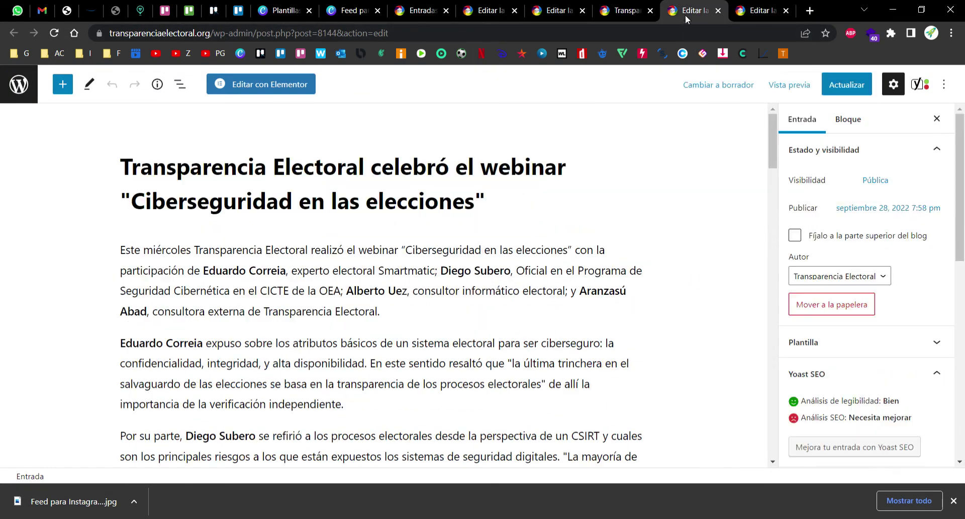
scroll(367, 304, down, 10)
scroll(867, 301, down, 5)
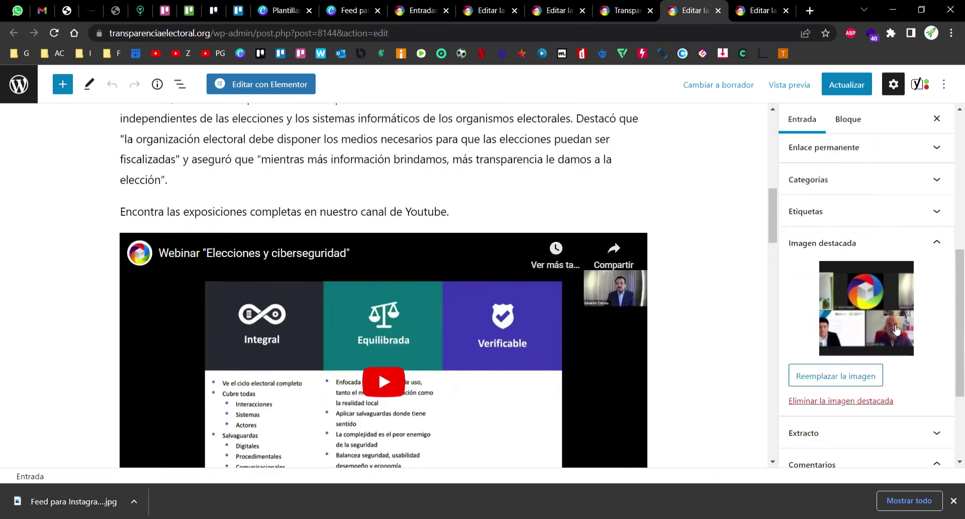
click(868, 297)
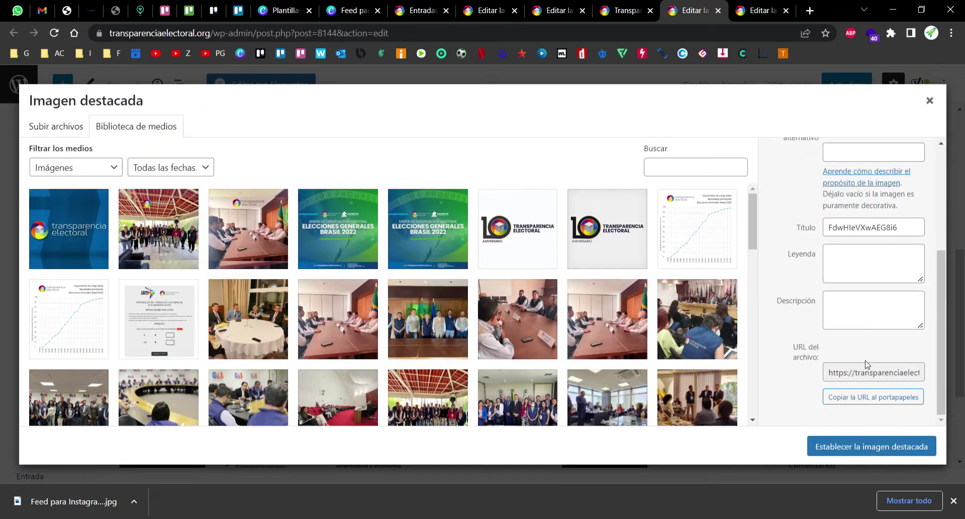
double_click(890, 375)
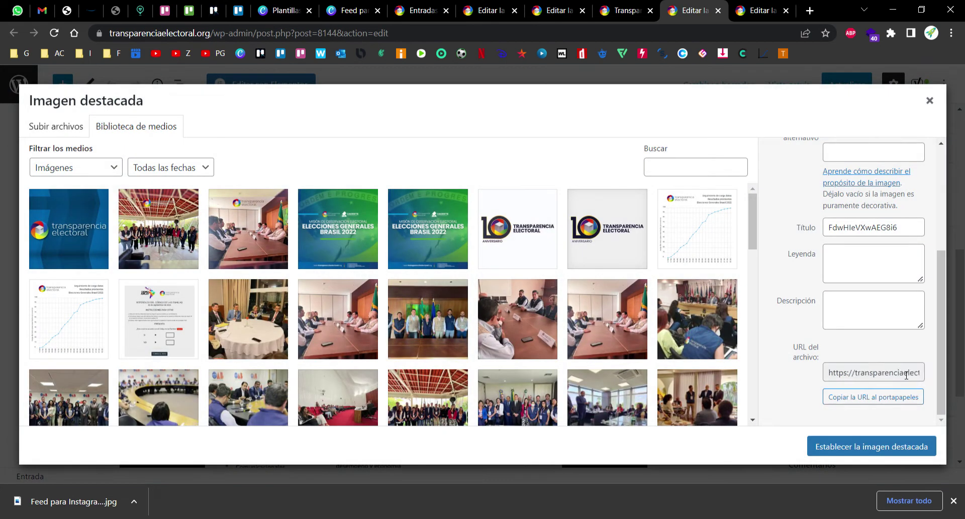
triple_click(907, 374)
key(ctrl+c)
key(ctrl+t)
key(ctrl+v)
key(Return)
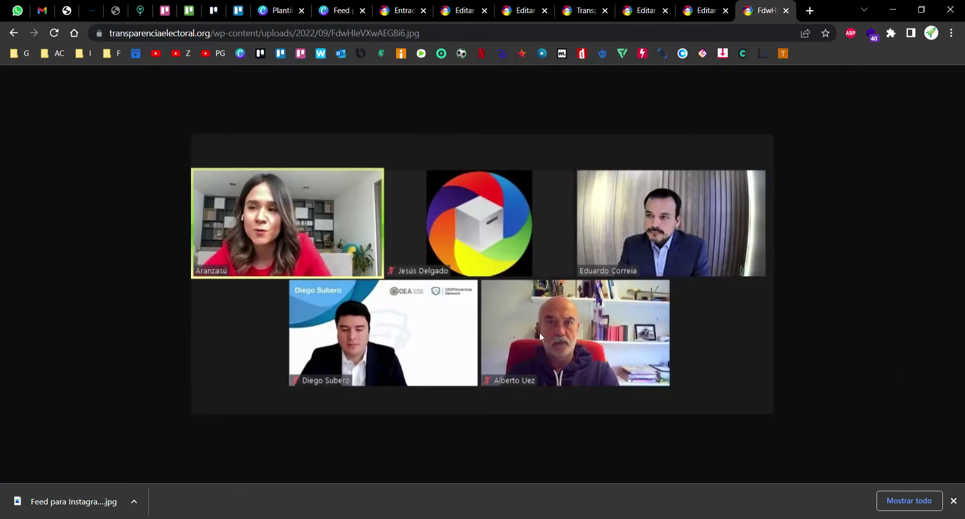
key(ctrl+w)
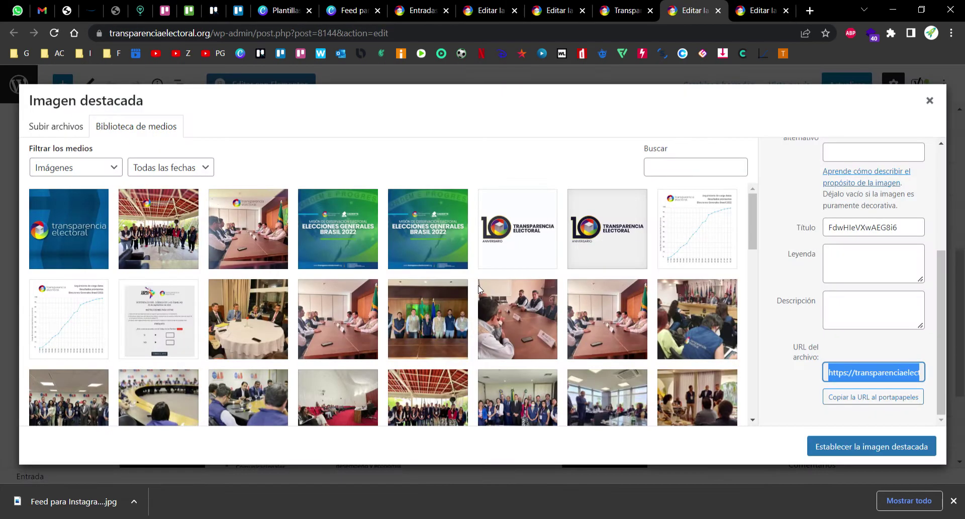
- Close the browser tabs of the finished posts and the WordPress entries list, keeping the two most recent post editors open
key(ctrl+shift+Tab)
key(ctrl+w)
key(ctrl+shift+Tab)
key(ctrl+w)
key(ctrl+shift+Tab)
key(ctrl+w)
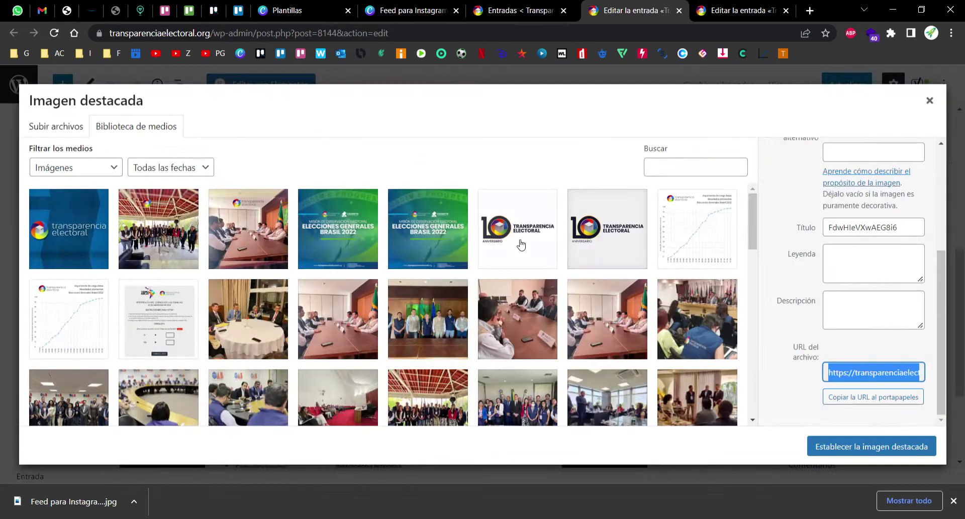
key(ctrl+shift+Tab)
key(ctrl+w)
- Return to the Canva design, duplicate page 3 and select the group photo on the new page 4
key(ctrl+shift+Tab)
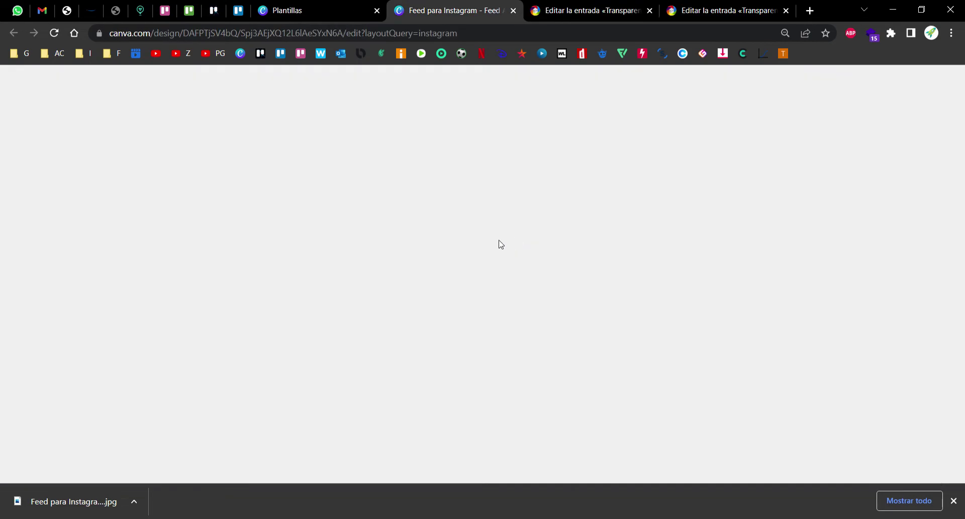
scroll(566, 276, down, 5)
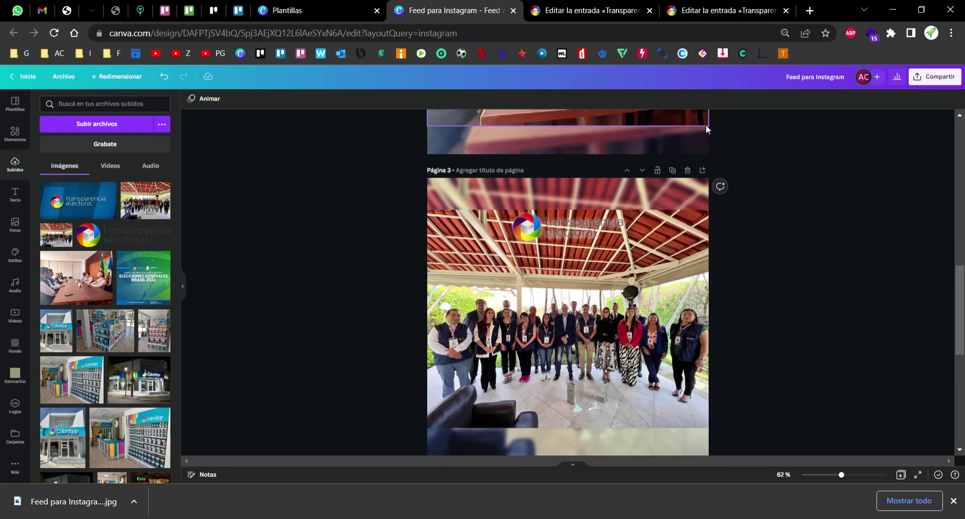
click(672, 170)
click(587, 312)
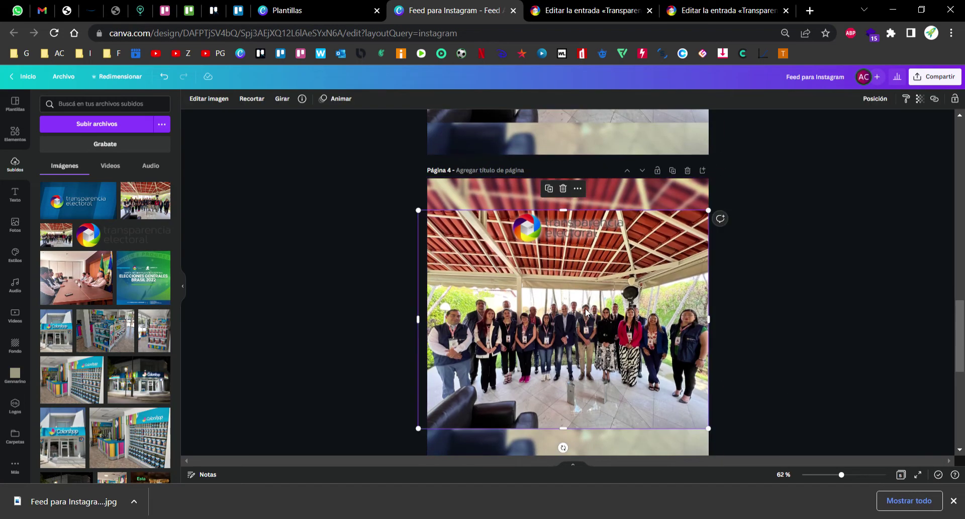
- Paste the webinar screenshot onto the new page 4 and drop it in as the page background
key(ctrl+v)
drag(610, 323, 600, 205)
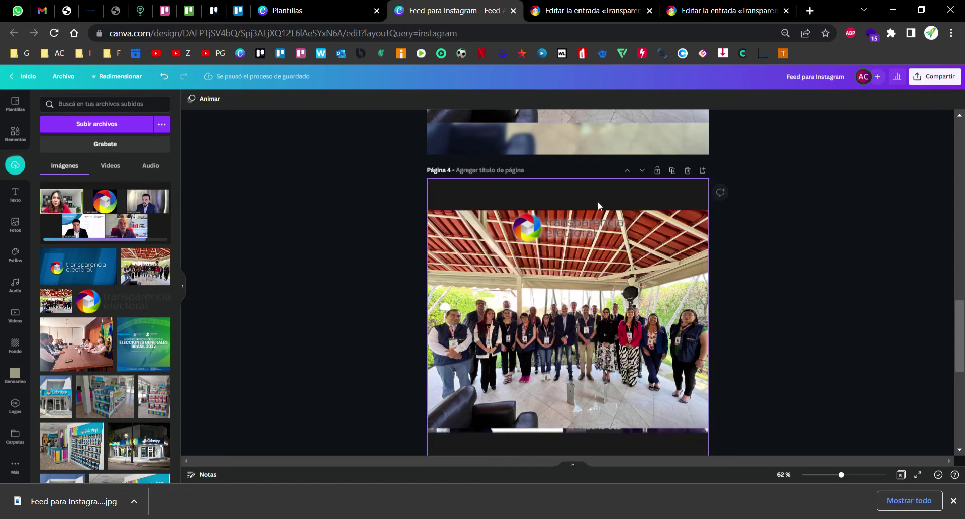
click(588, 295)
- Add the uploaded webinar screenshot to page 4, align it with the page edge and enlarge it to the full page width
click(79, 215)
drag(548, 314, 530, 297)
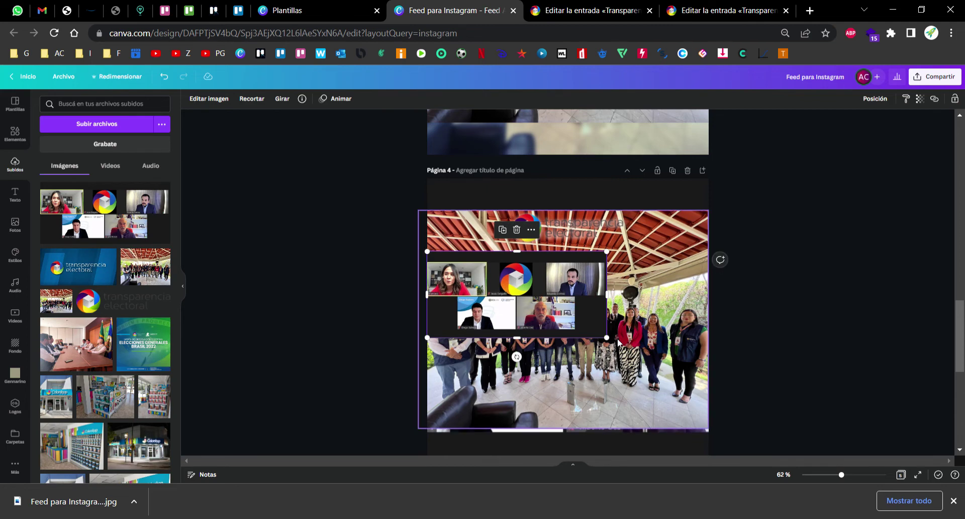
drag(606, 338, 710, 406)
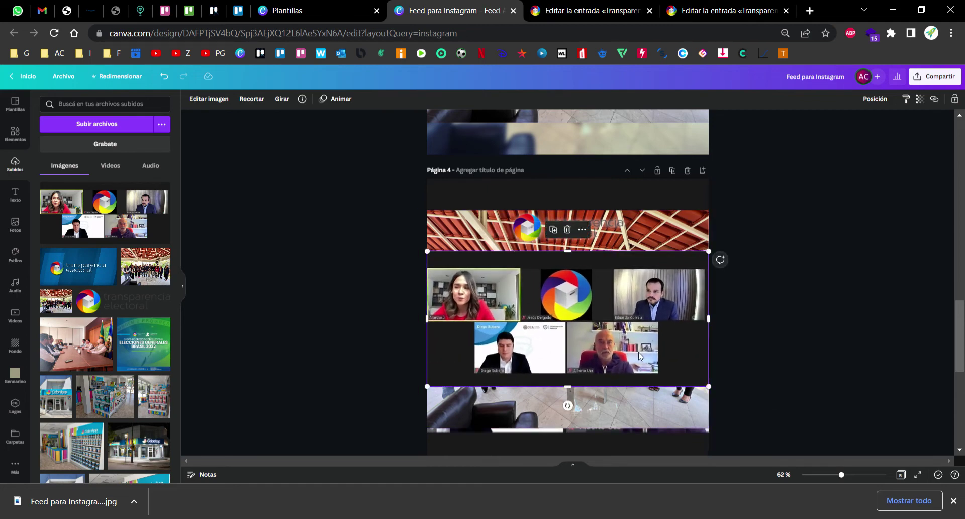
- Clear the group photo from page 4 and enlarge the webinar screenshot in the page background within its crop frame
drag(656, 293, 656, 294)
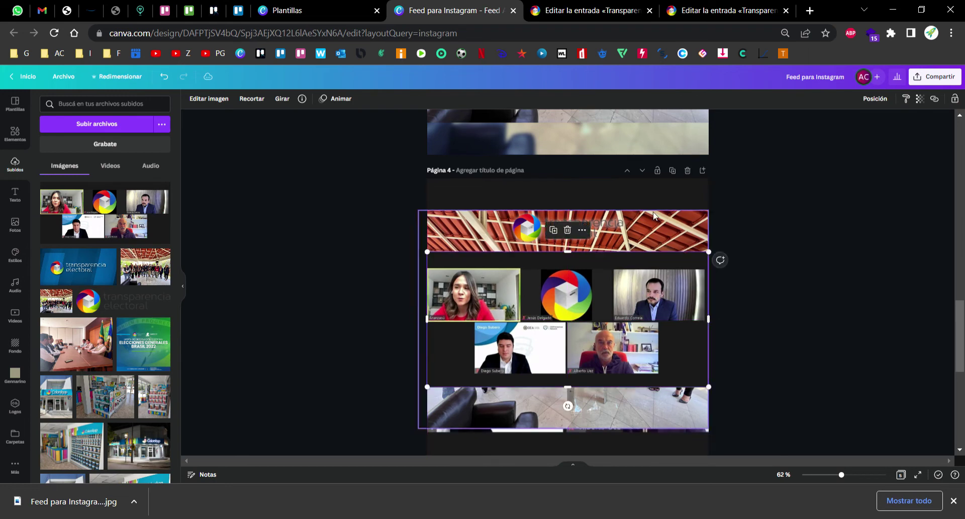
double_click(655, 225)
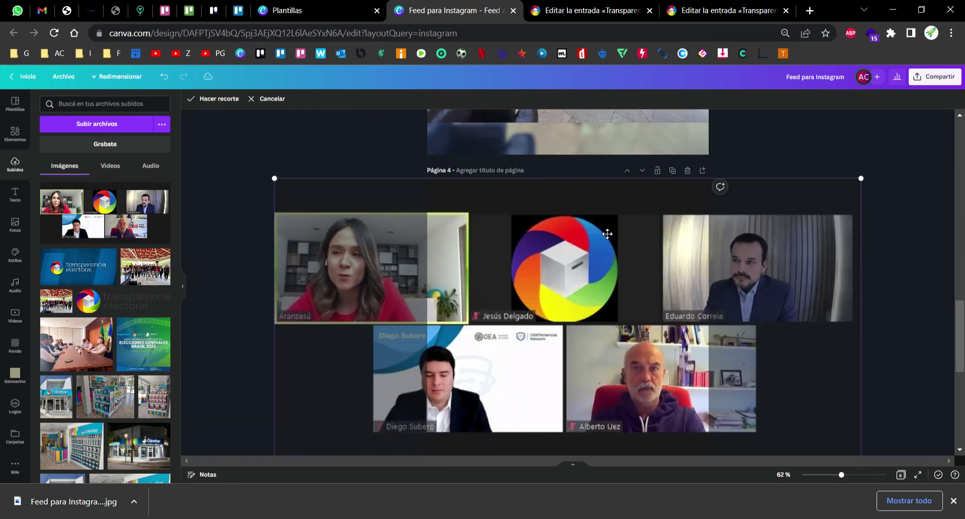
drag(280, 188, 159, 194)
drag(504, 273, 571, 275)
scroll(575, 266, down, 3)
drag(258, 303, 273, 335)
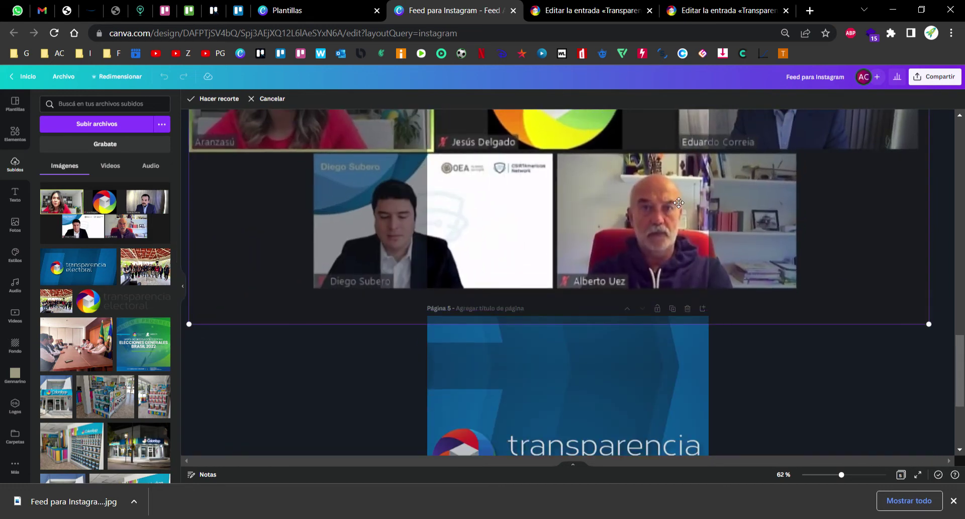
click(803, 411)
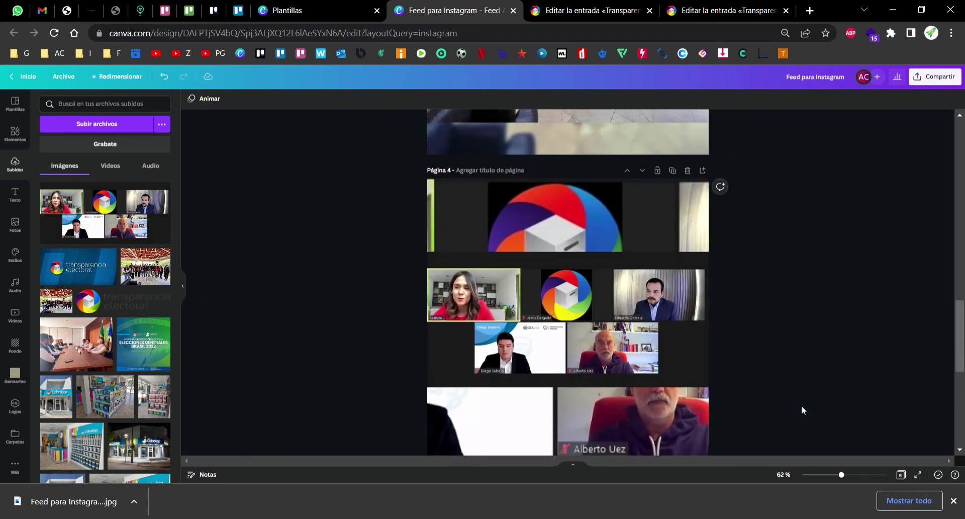
- Reposition the enlarged webinar screenshot slightly within page 4's background crop
click(587, 236)
double_click(587, 233)
drag(599, 238, 710, 195)
click(806, 125)
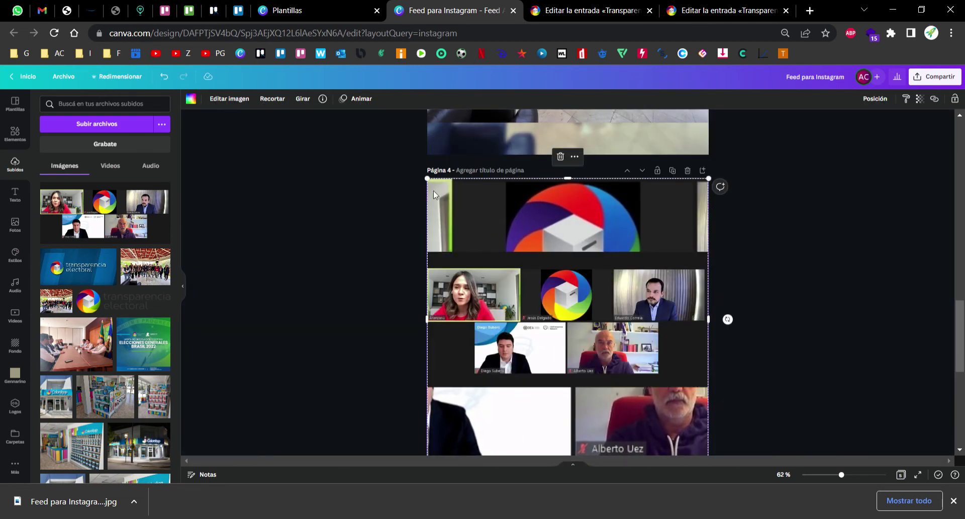
- Delete the enlarged webinar screenshot from page 4's background, keeping the smaller copy in the middle
click(383, 251)
click(522, 219)
key(Delete)
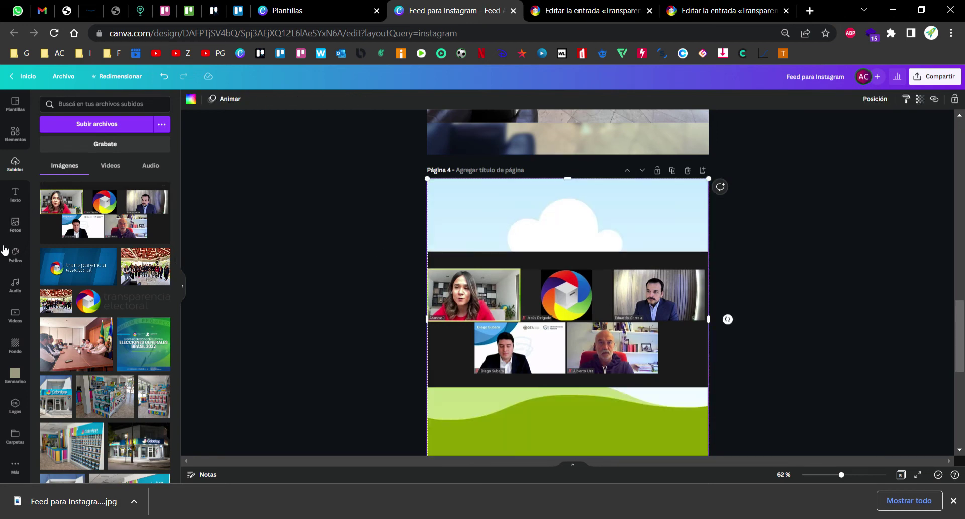
- Search the photo library for "gradient" and set the blurred blue gradient image as page 4's background
click(14, 197)
click(14, 255)
click(15, 224)
click(101, 107)
text(gradient)
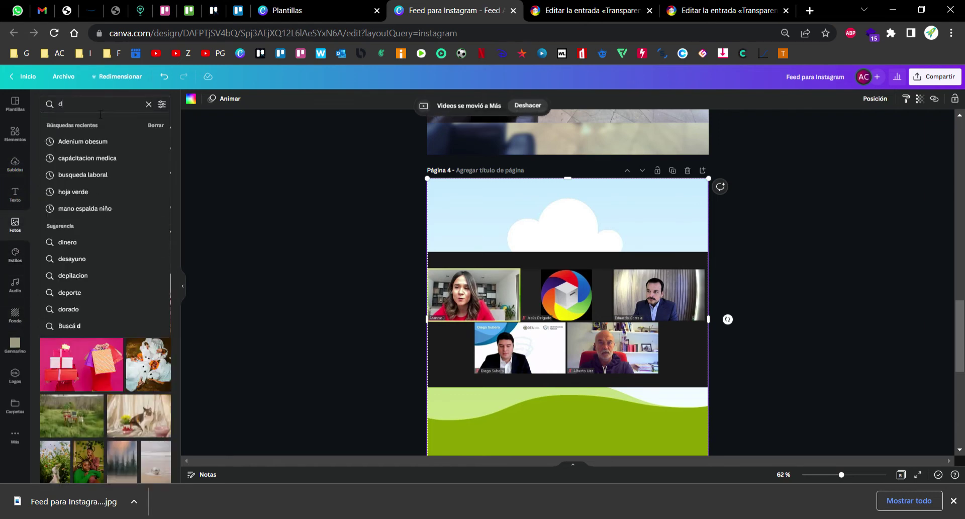
key(Return)
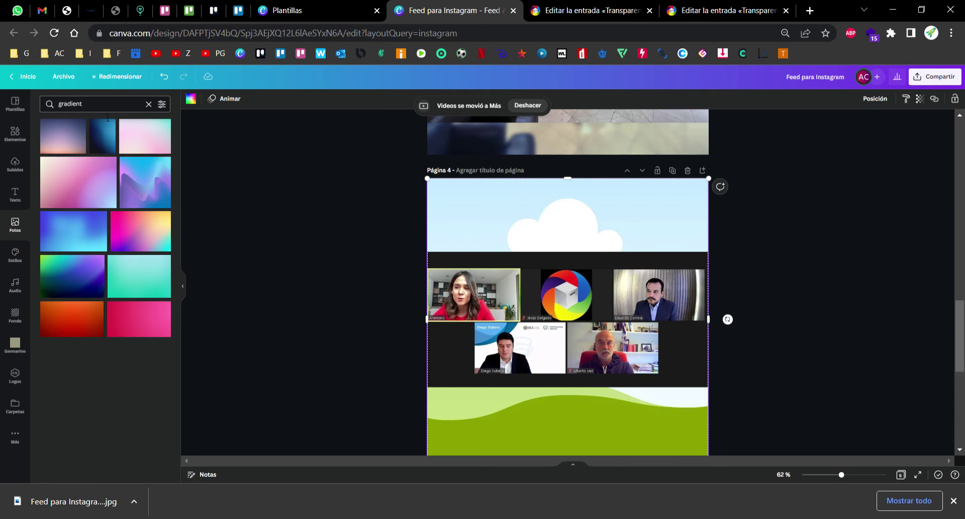
click(86, 221)
drag(546, 268, 540, 222)
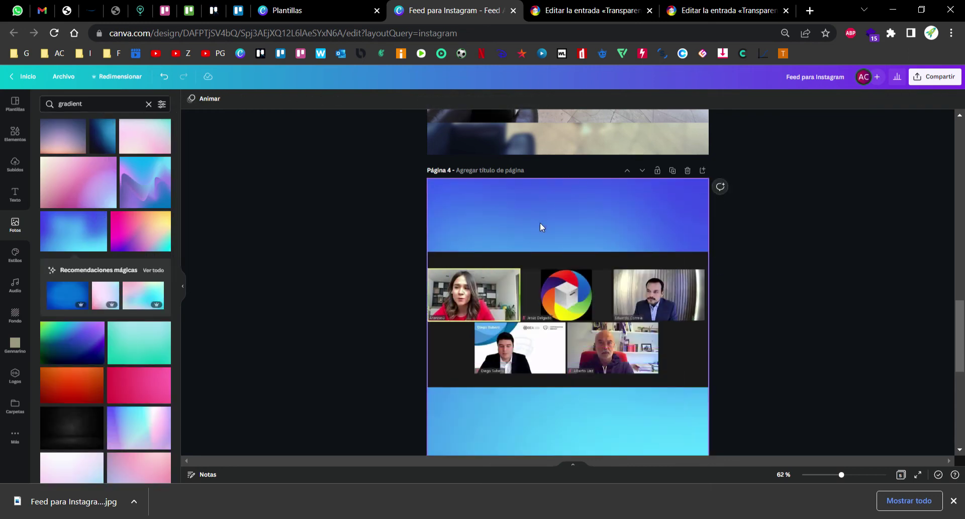